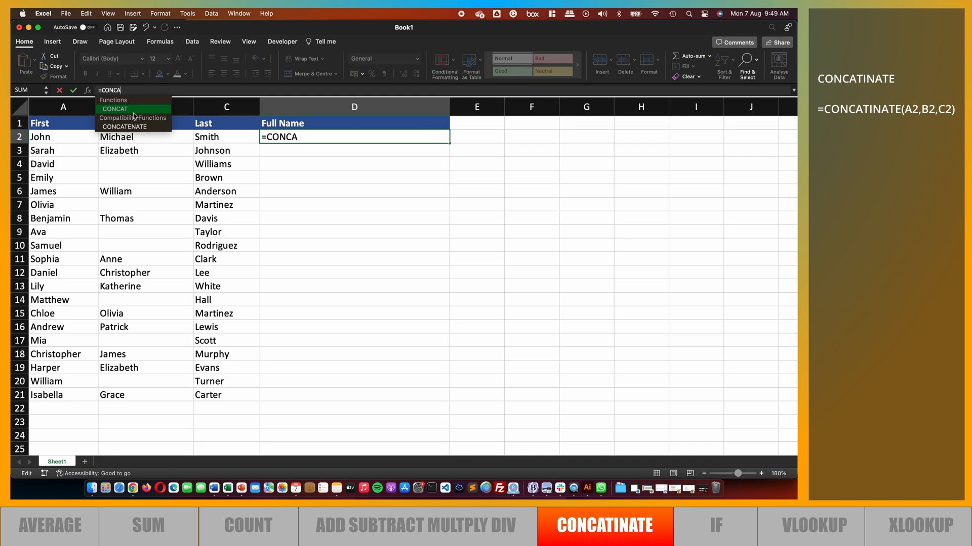
Enter =CONCATENATE(A2,B2,C2) in D2 to join the first, middle and last names
double_click(117, 127)
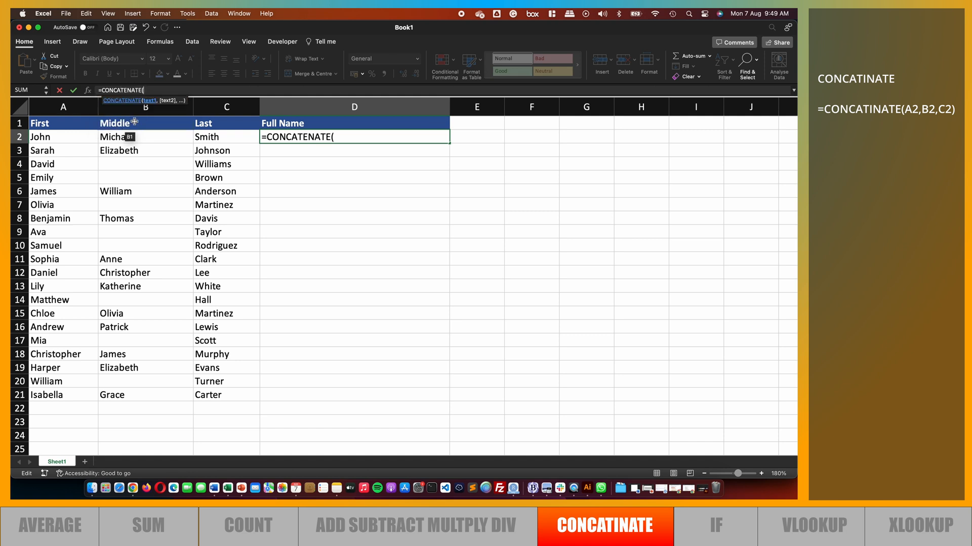
left_click(51, 137)
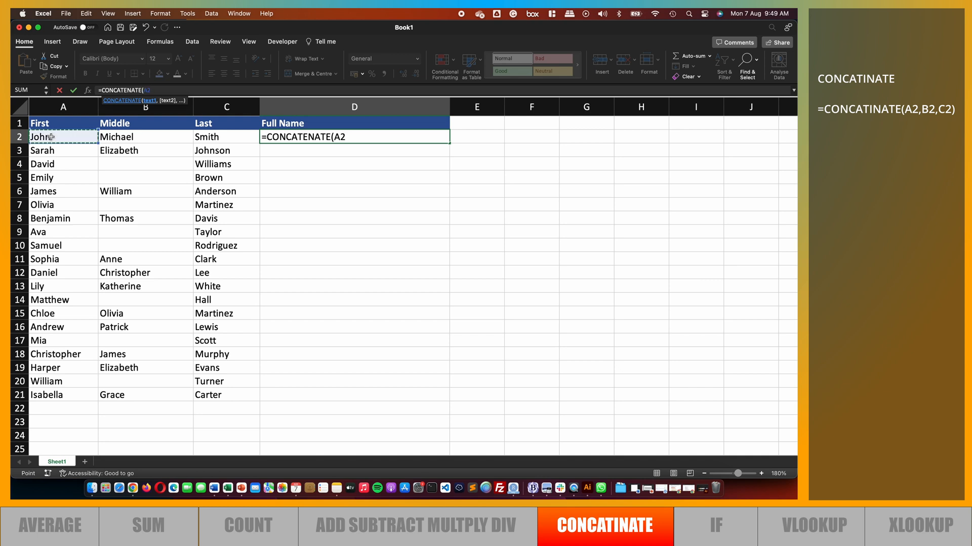
type(",")
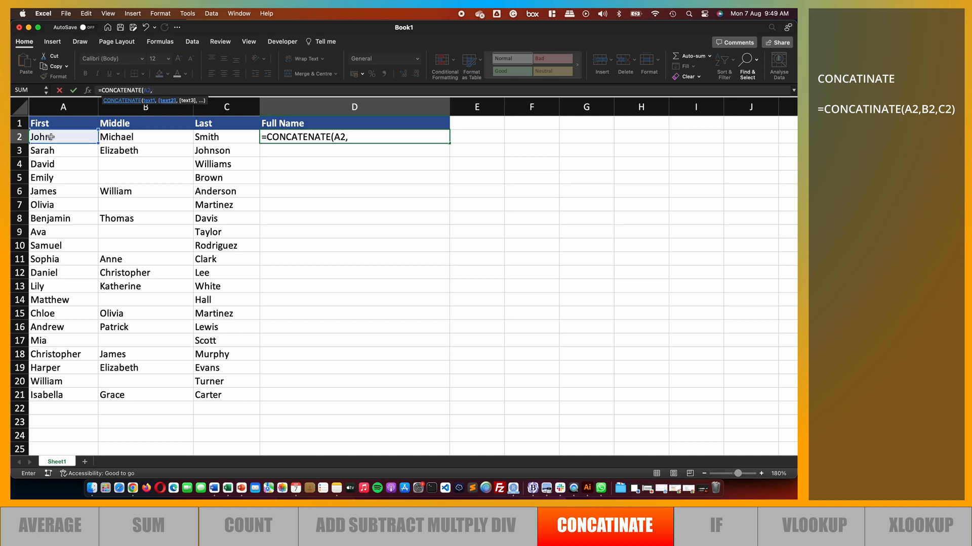
left_click(124, 138)
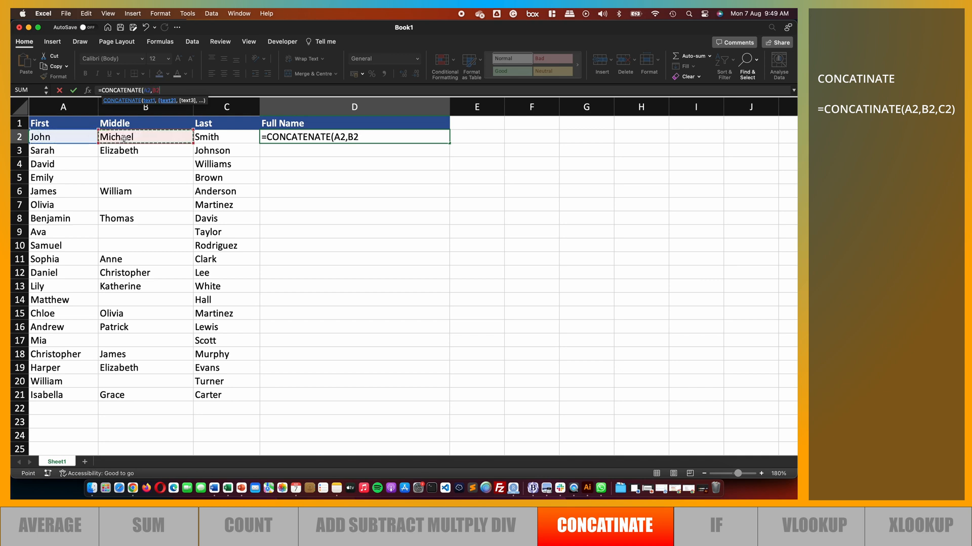
type(",")
left_click(216, 138)
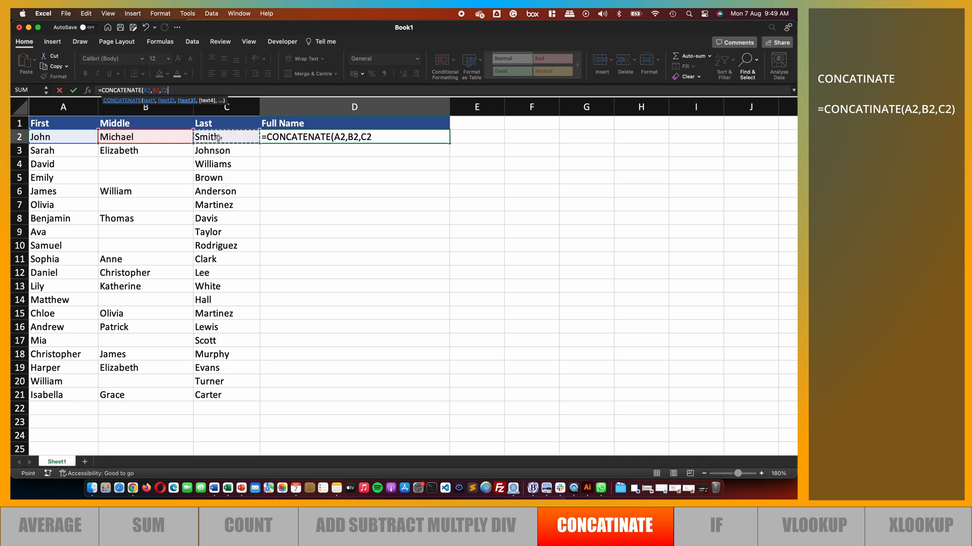
type(")")
key("Return")
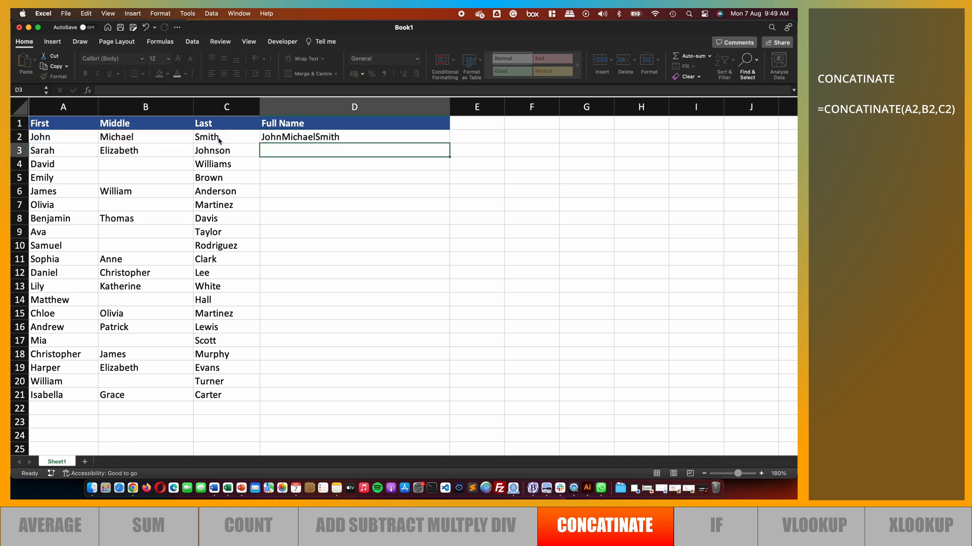
Edit D2's formula to =CONCATENATE(A2," ",B2," ",C2) so the names are separated by spaces
left_click(306, 139)
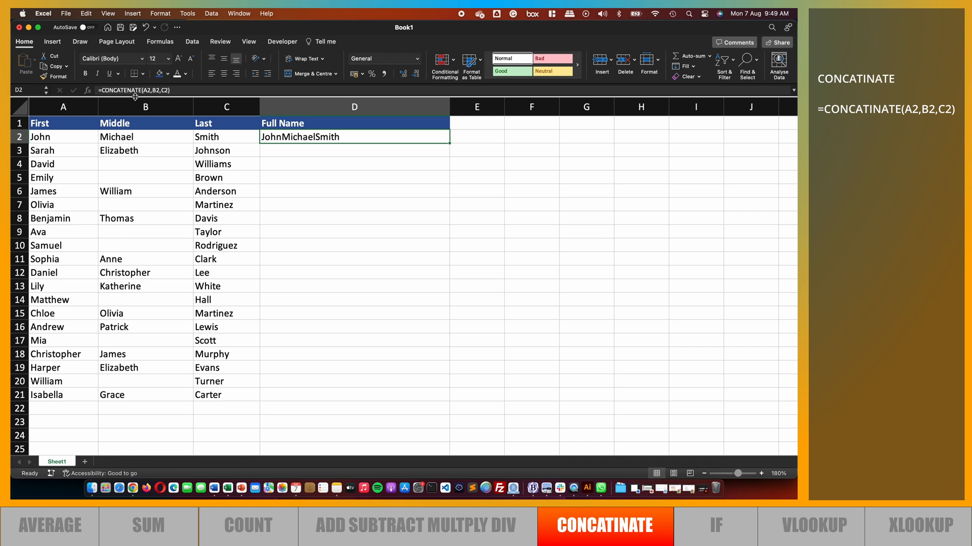
left_click(152, 90)
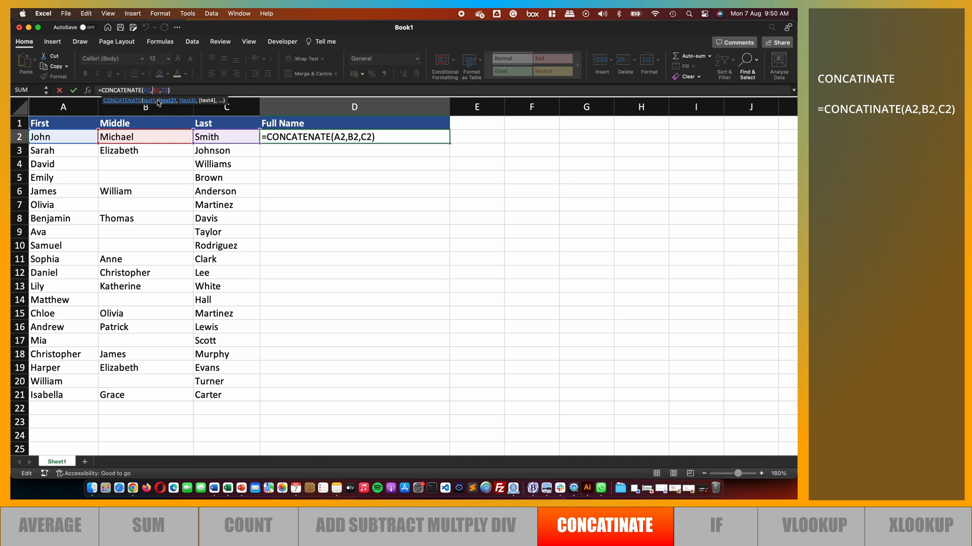
type("\" \",")
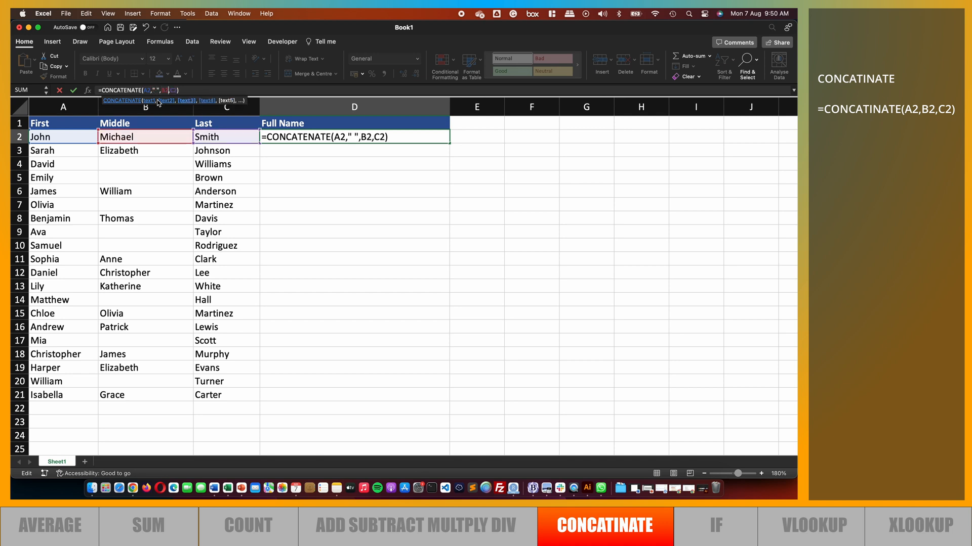
key("Right")
type("\" \",")
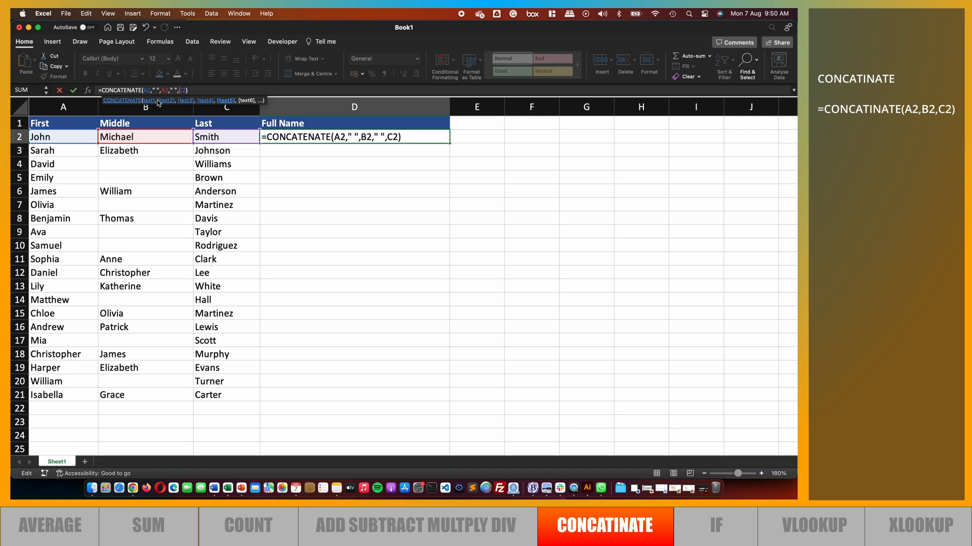
key("Return")
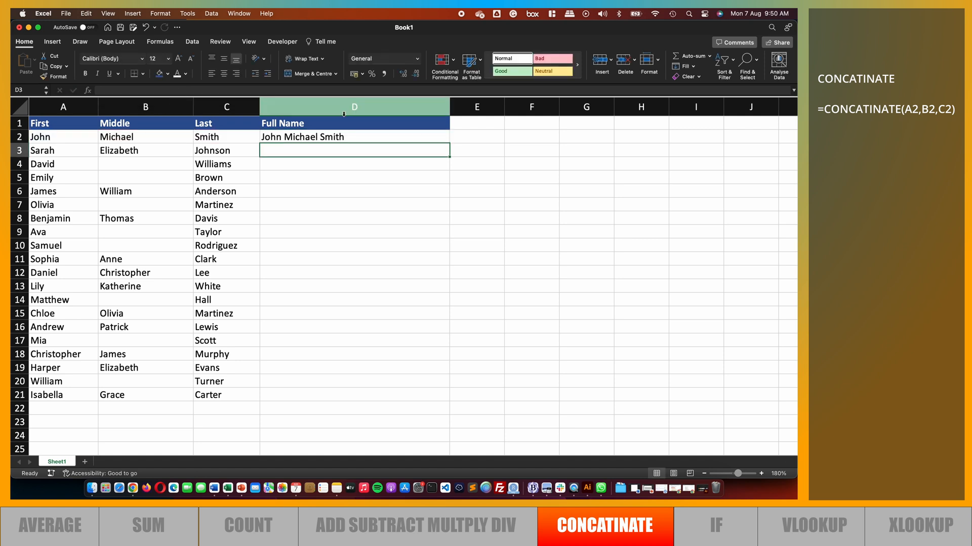
Fill D2's formula down the Full Name column through row 21
left_click(370, 135)
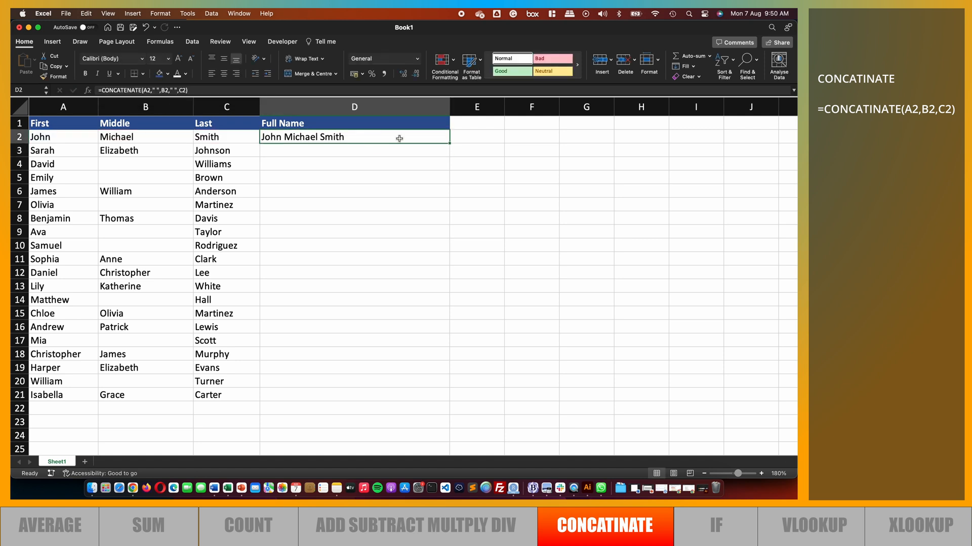
double_click(450, 144)
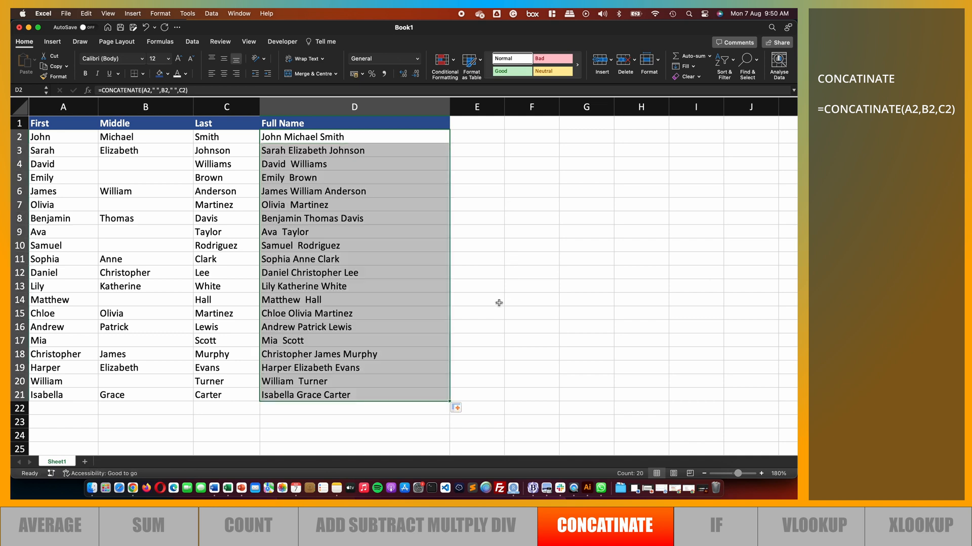
left_click(395, 413)
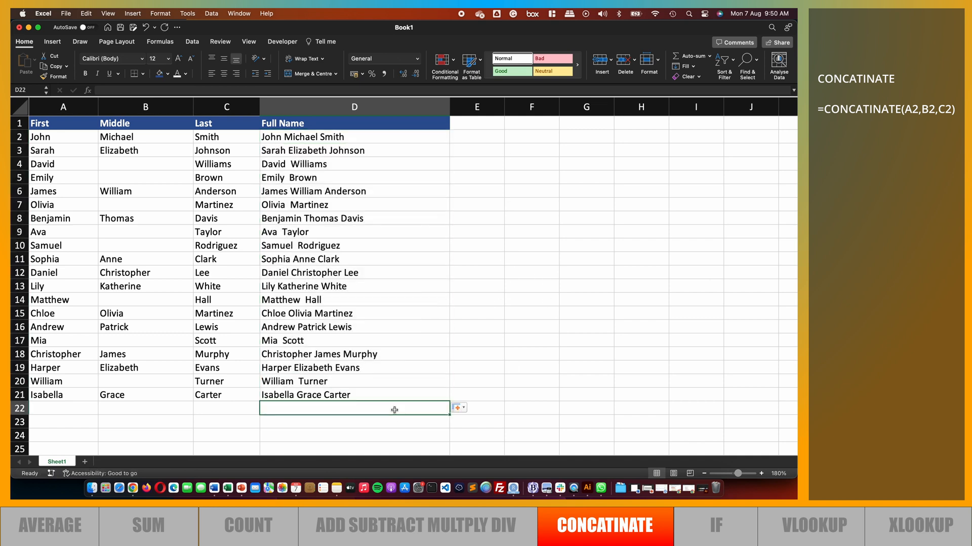
Inspect the filled Full Name formulas, especially rows without a middle name
left_click(380, 139)
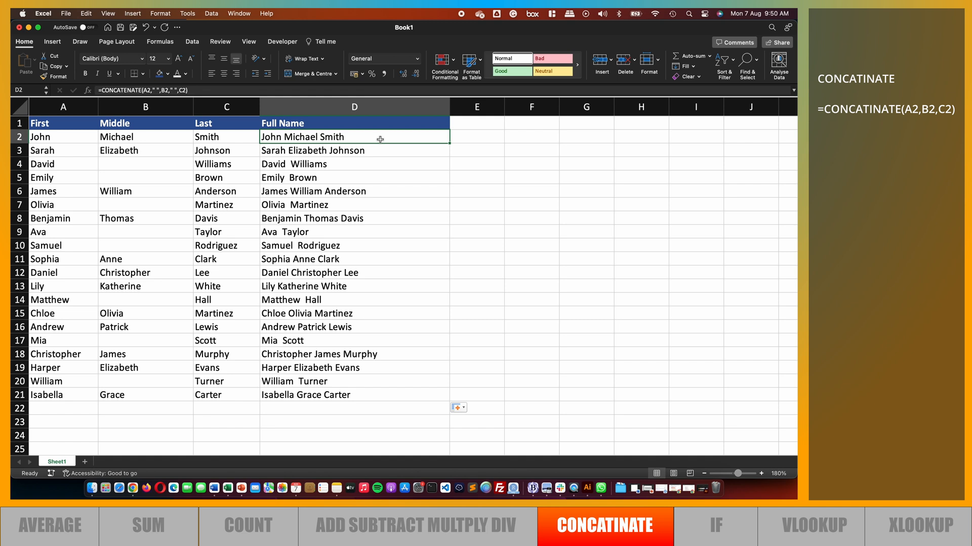
left_click(330, 167)
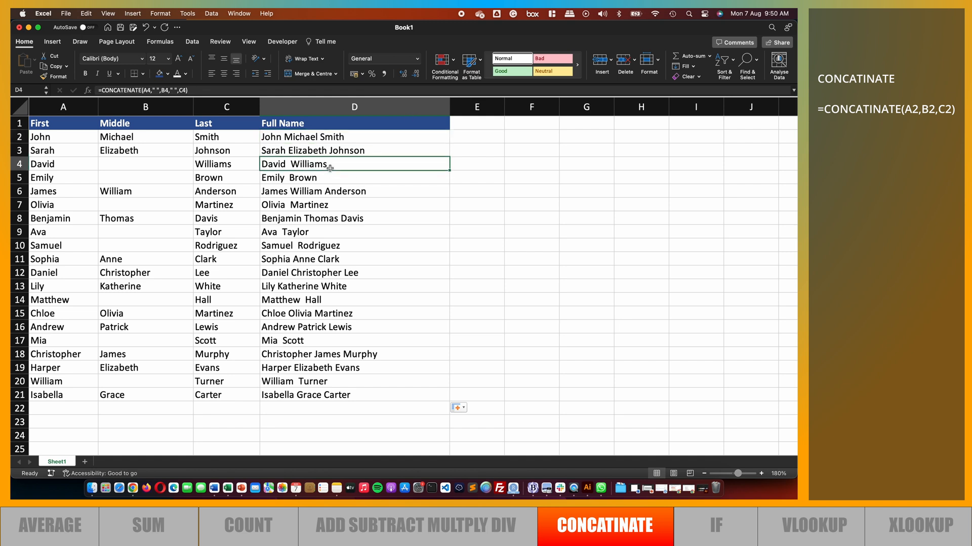
double_click(292, 164)
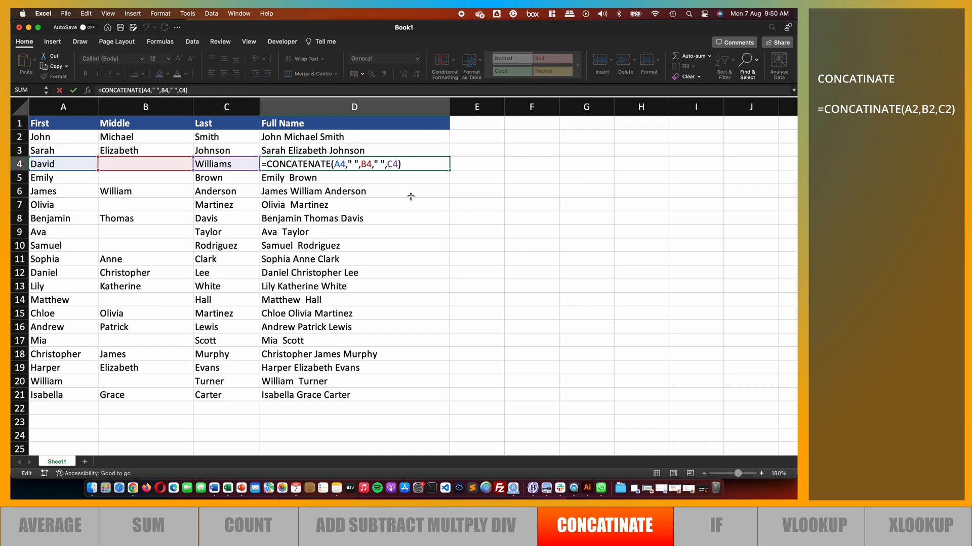
key("Escape")
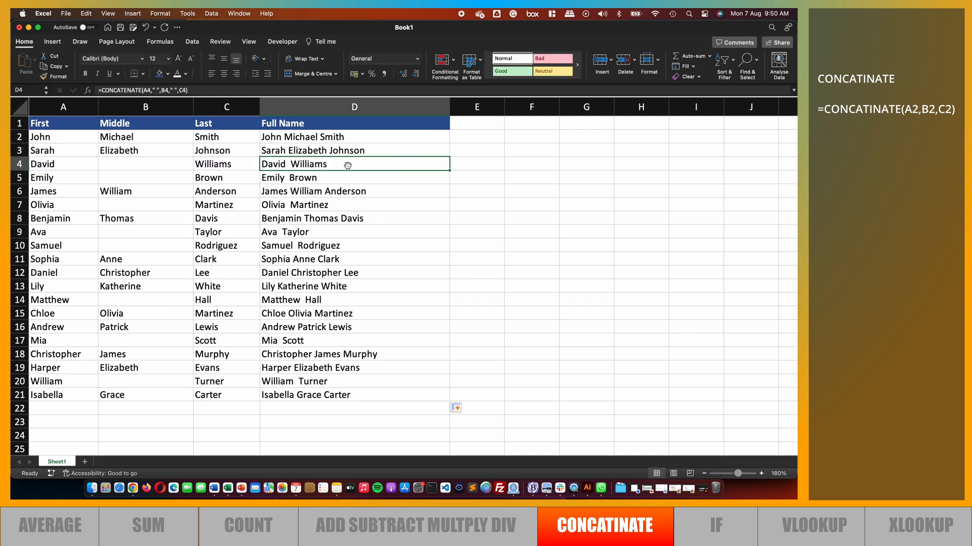
left_click(346, 177)
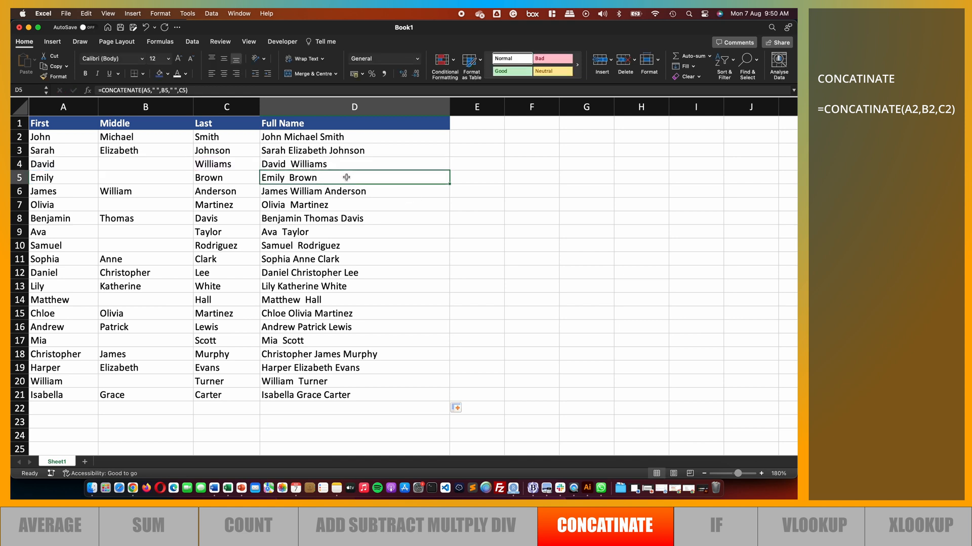
left_click(349, 162)
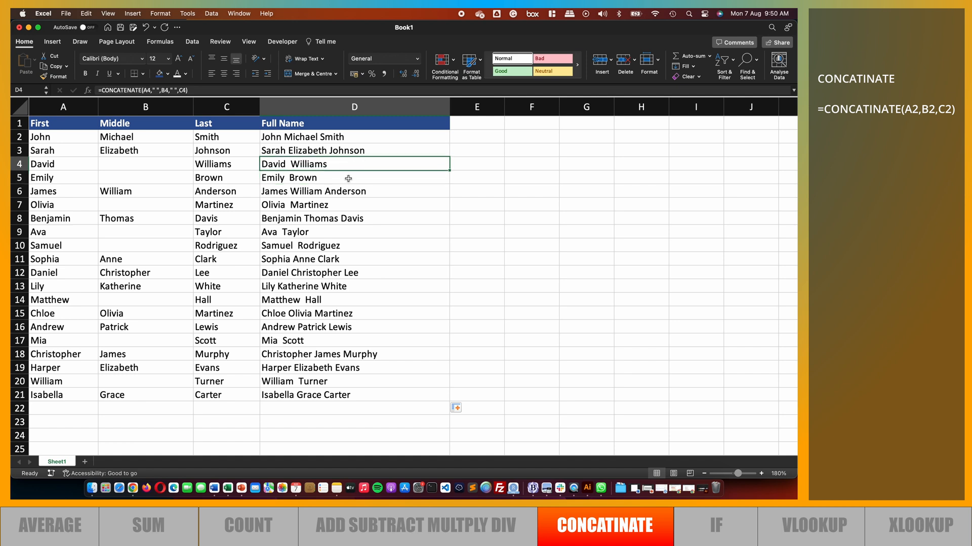
left_click(348, 178)
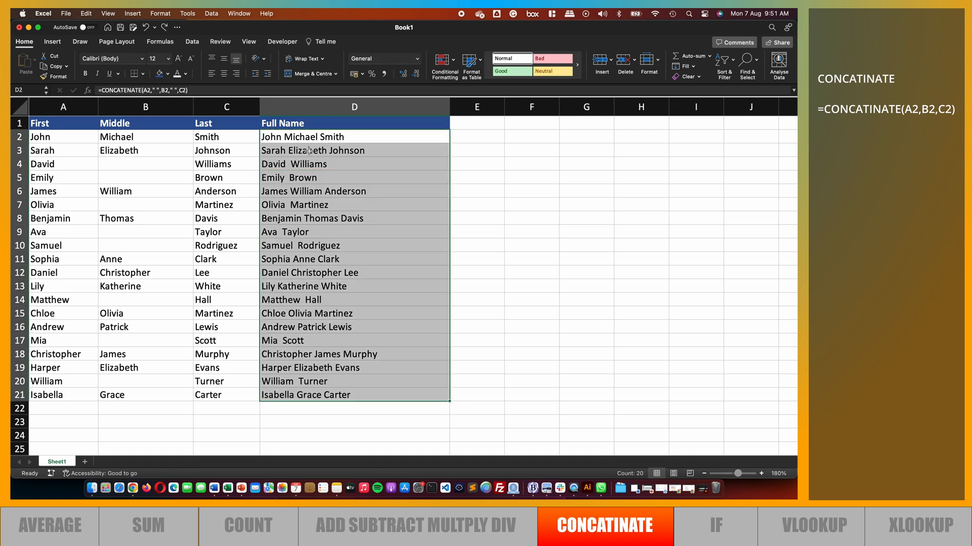
Clear all Full Name formulas from D2 to D21
left_click(309, 138)
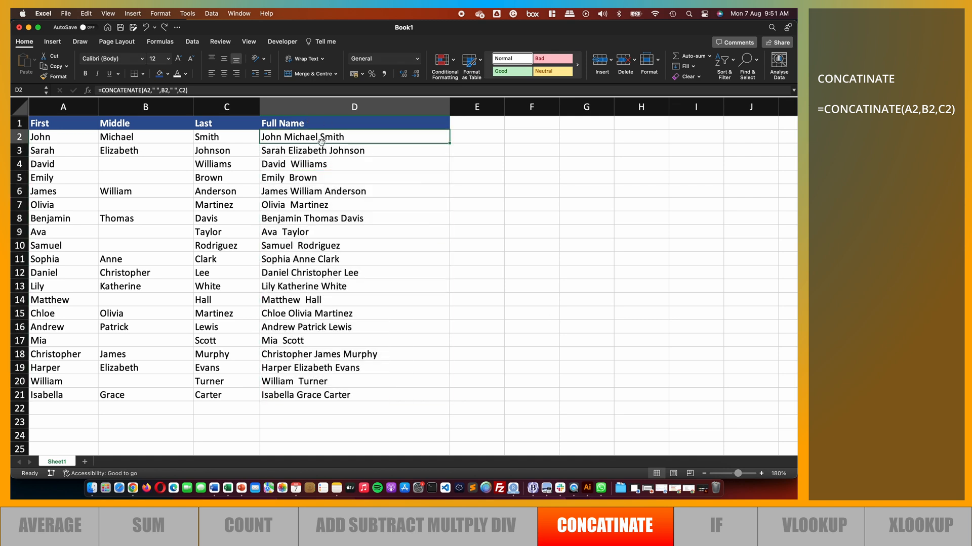
left_click(293, 396, "shift")
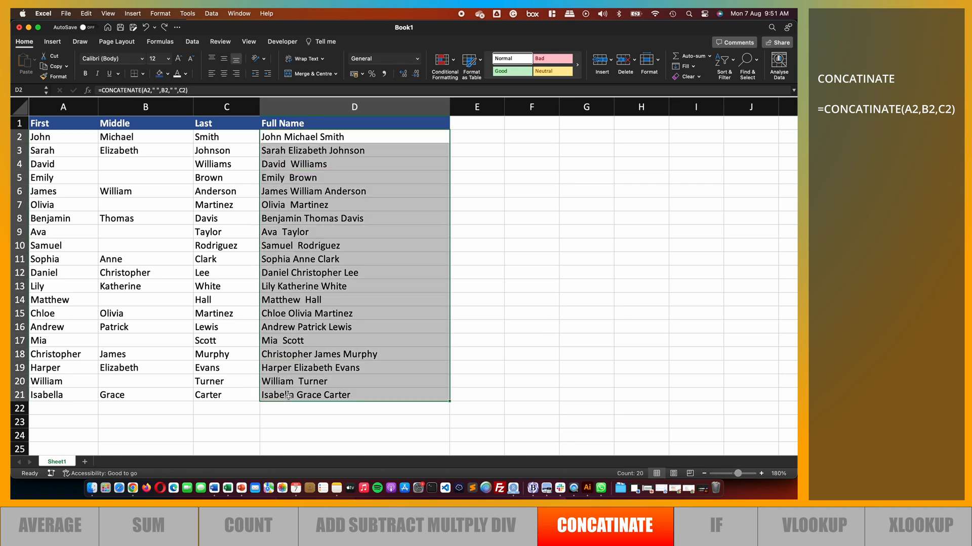
key("Delete")
Enter =CONCAT(A2:C2) in D2, selecting the range A2 to C2 as the argument
left_click(283, 134)
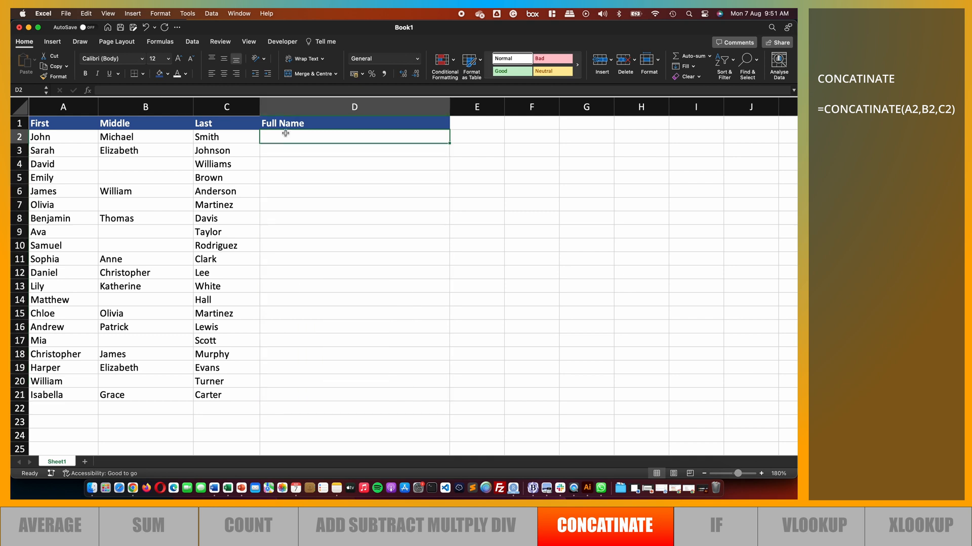
left_click(174, 91)
type("=")
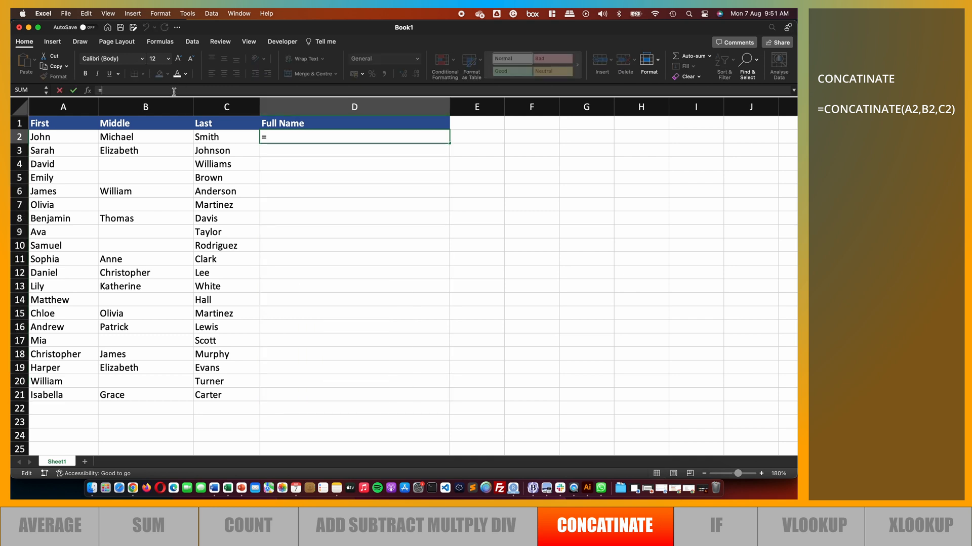
type("CONCAT")
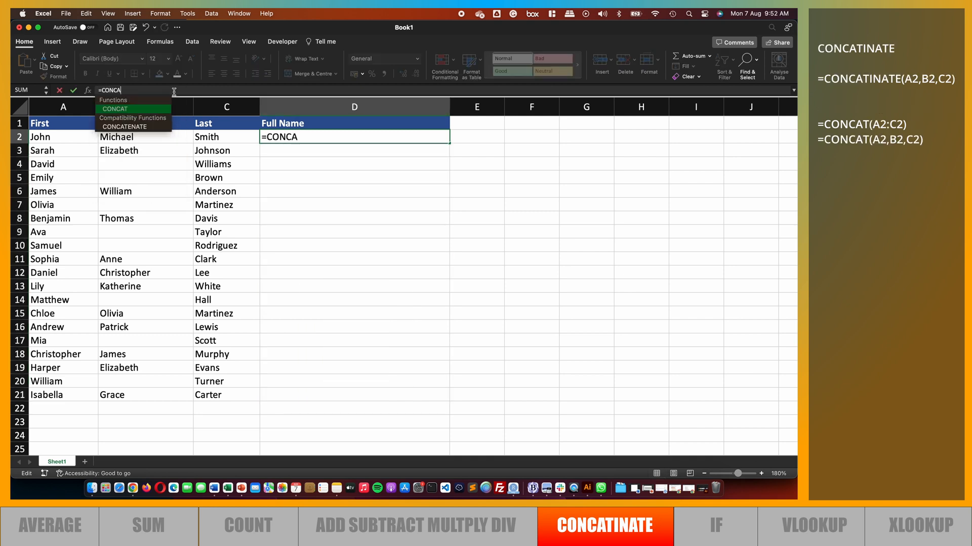
double_click(130, 110)
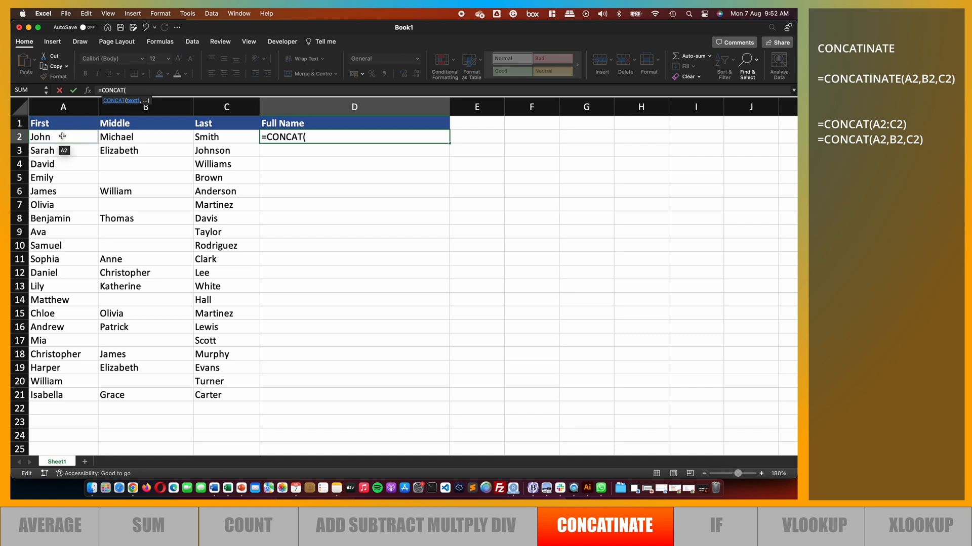
left_click_drag(62, 136, 216, 137)
type(")")
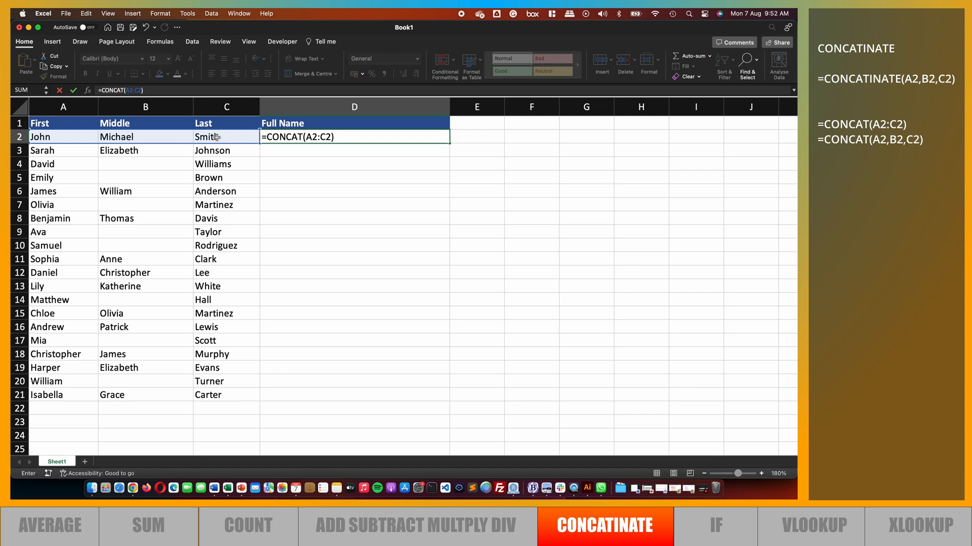
key("Return")
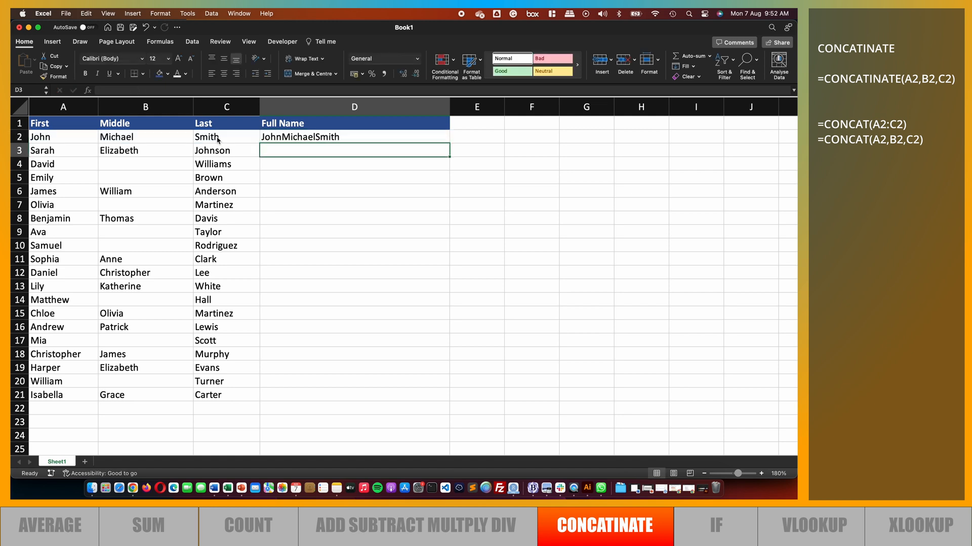
Change D2's formula to =CONCAT(A2," ",C2)
left_click(355, 137)
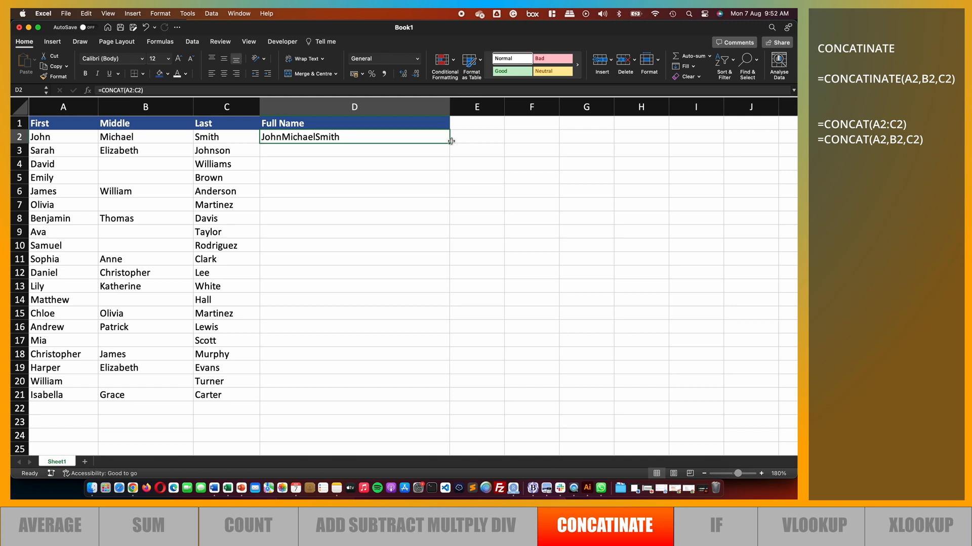
left_click(134, 90)
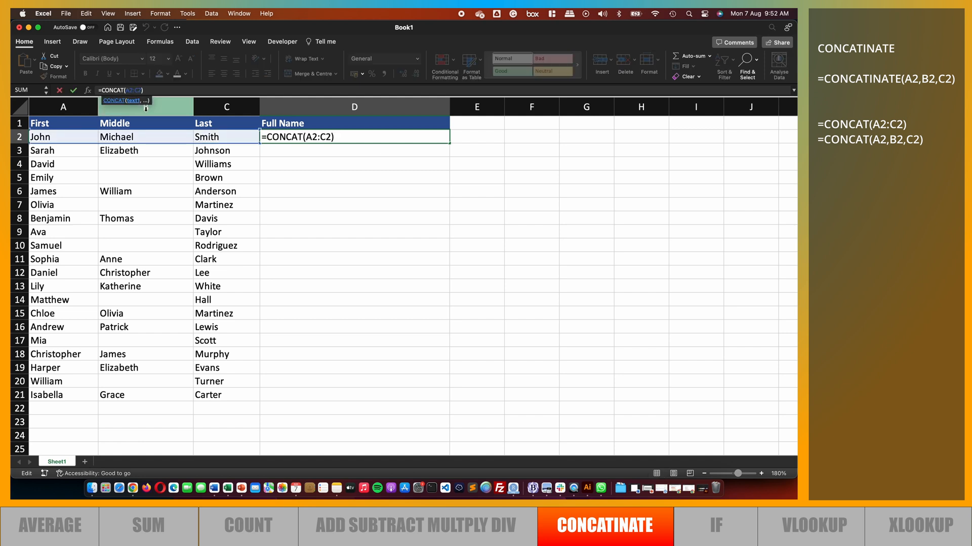
key("BackSpace")
type(",\" \",")
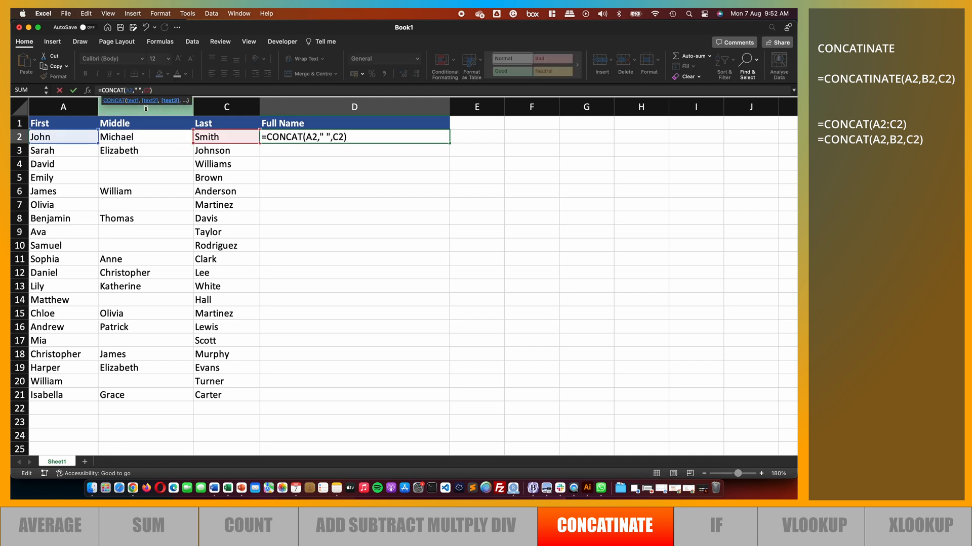
key("Return")
Change D2's formula to =CONCAT(A2," ",B2," ",C2) to include the middle name
left_click(280, 138)
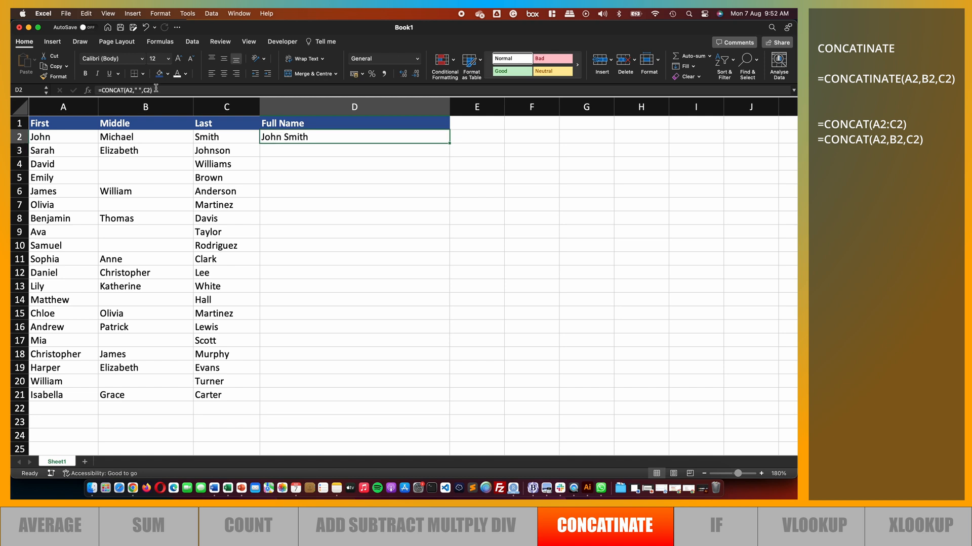
left_click(147, 90)
type("B2,")
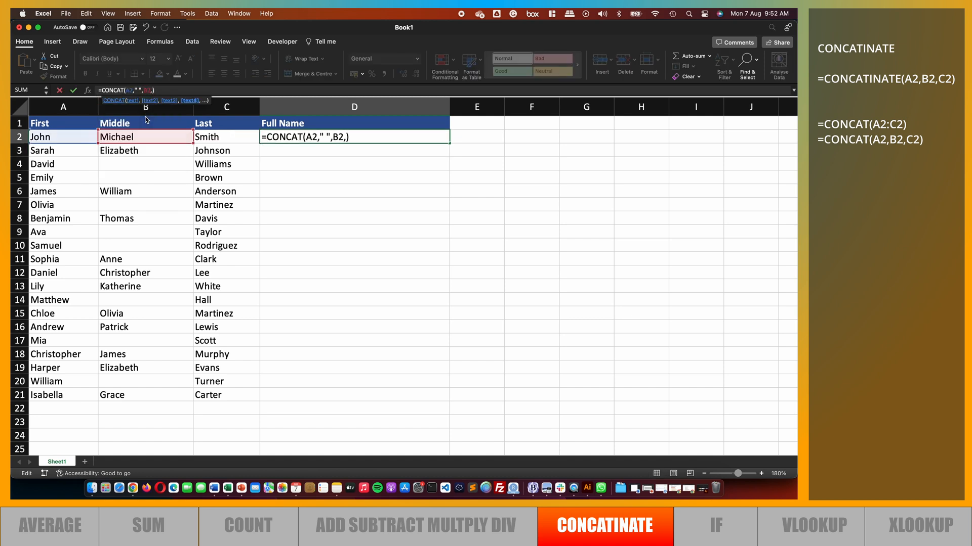
type("\" \",C2")
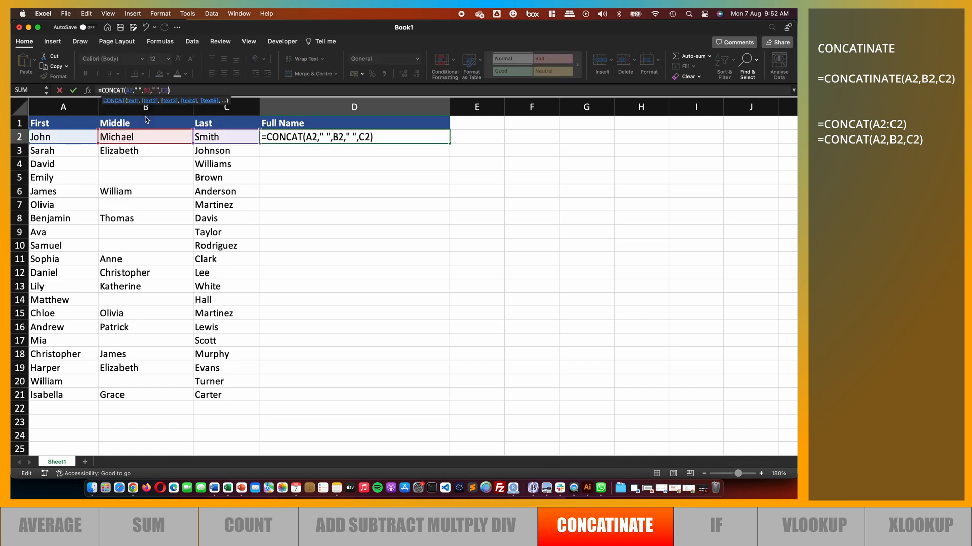
key("Return")
Fill D2's CONCAT formula down to D21 and check the rows that have no middle name
left_click(322, 136)
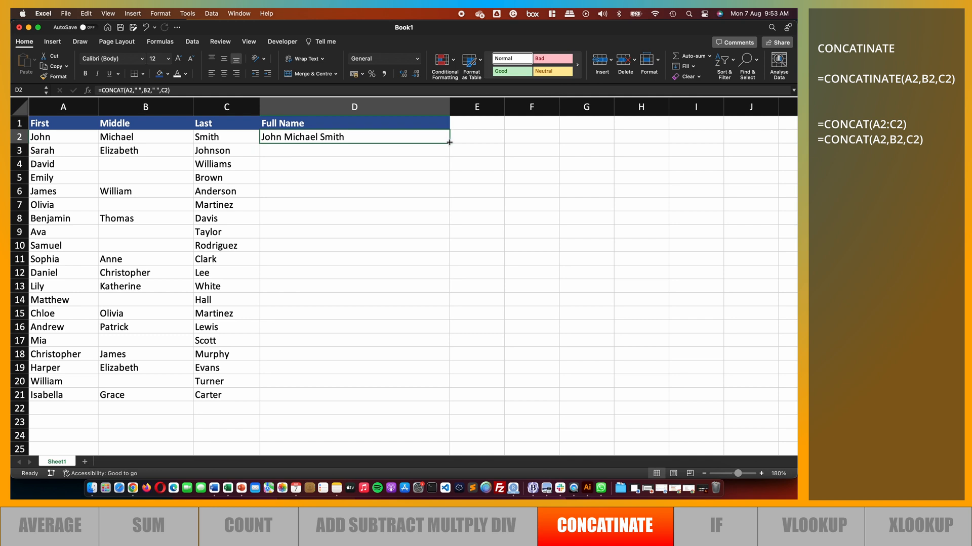
double_click(450, 143)
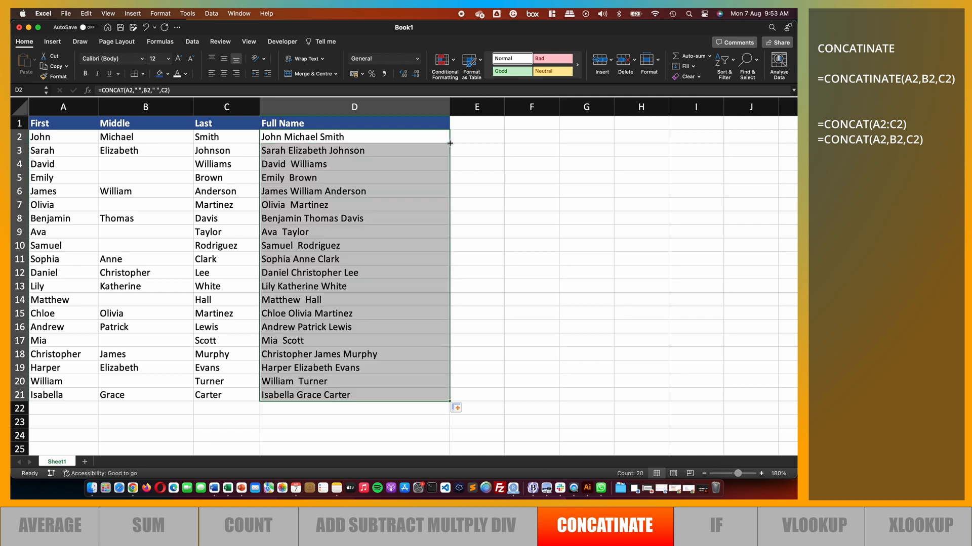
left_click(293, 164)
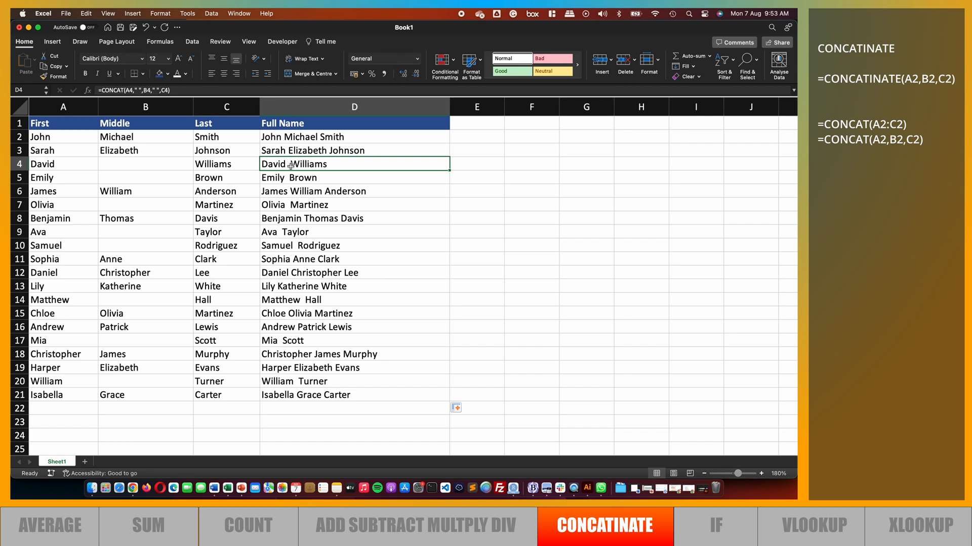
left_click(293, 178)
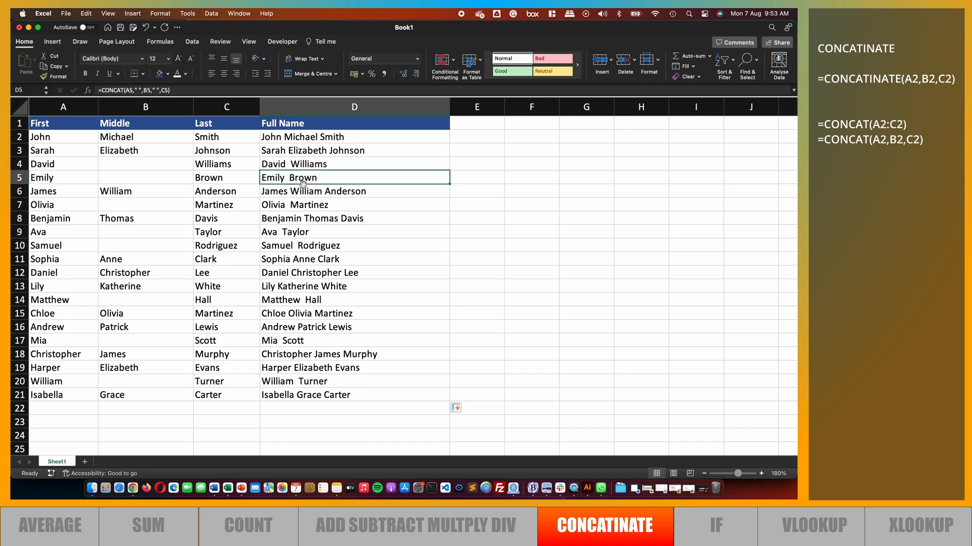
left_click(292, 206)
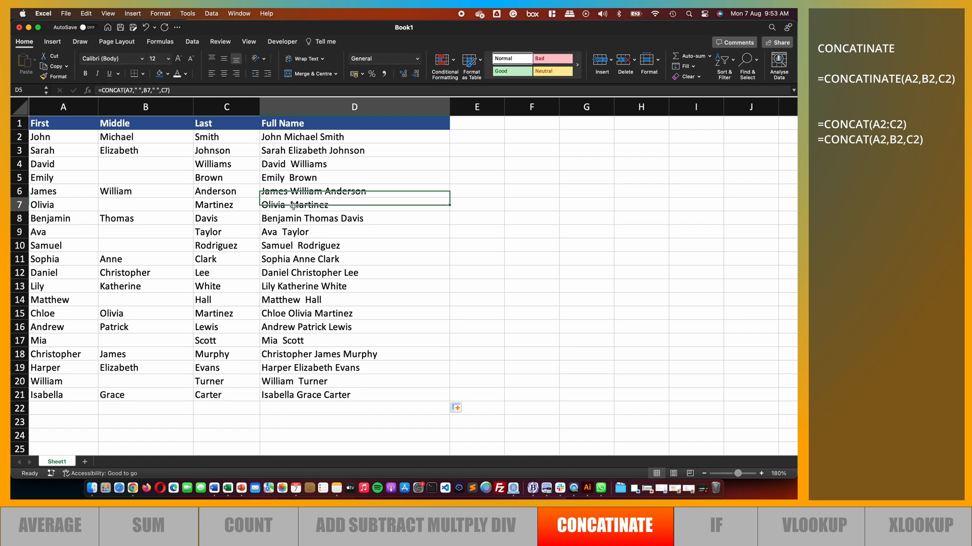
left_click(290, 233)
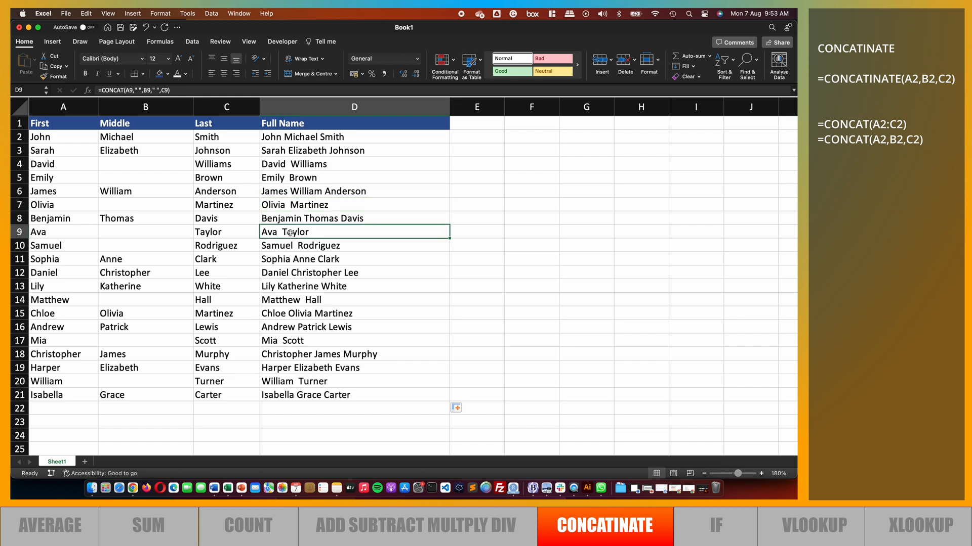
left_click(296, 342)
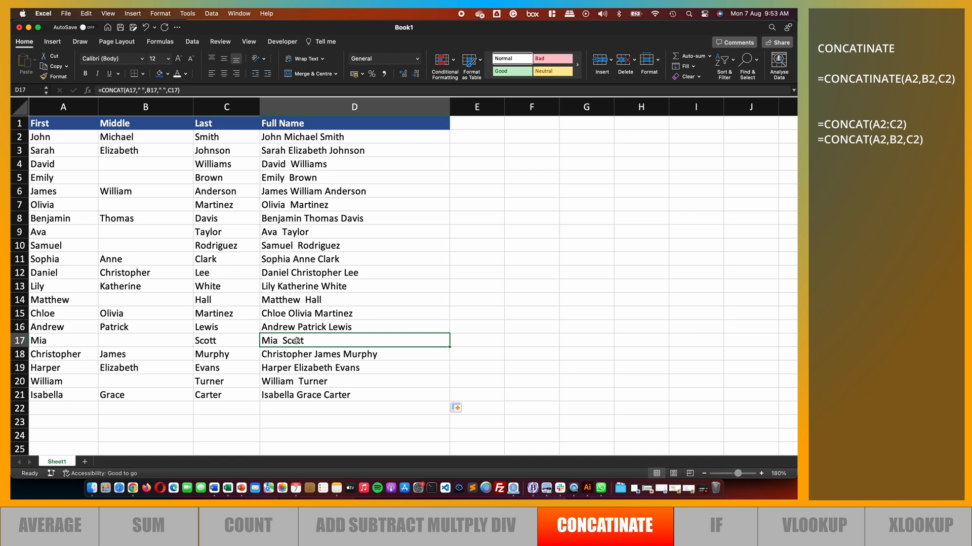
Clear all Full Name formulas from D2 to D21
left_click(190, 90)
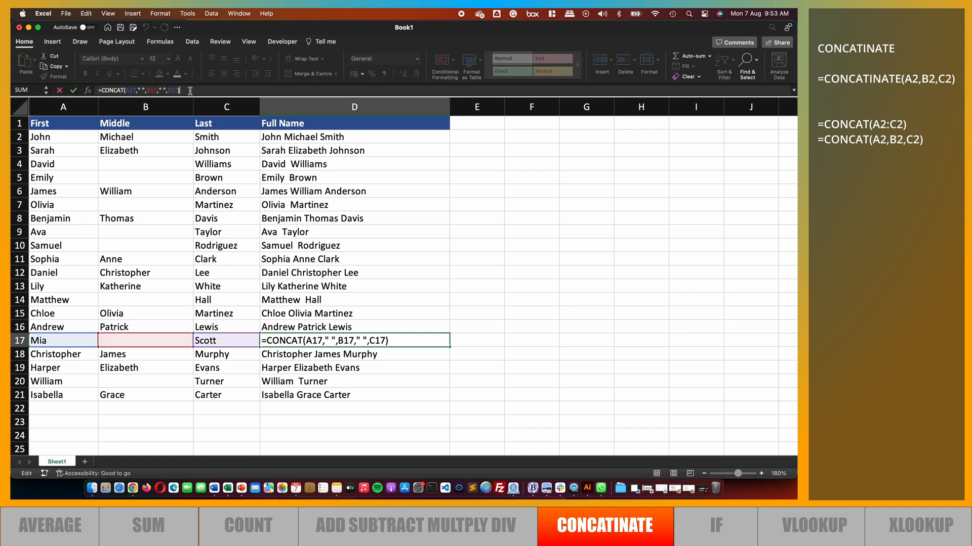
left_click(286, 138)
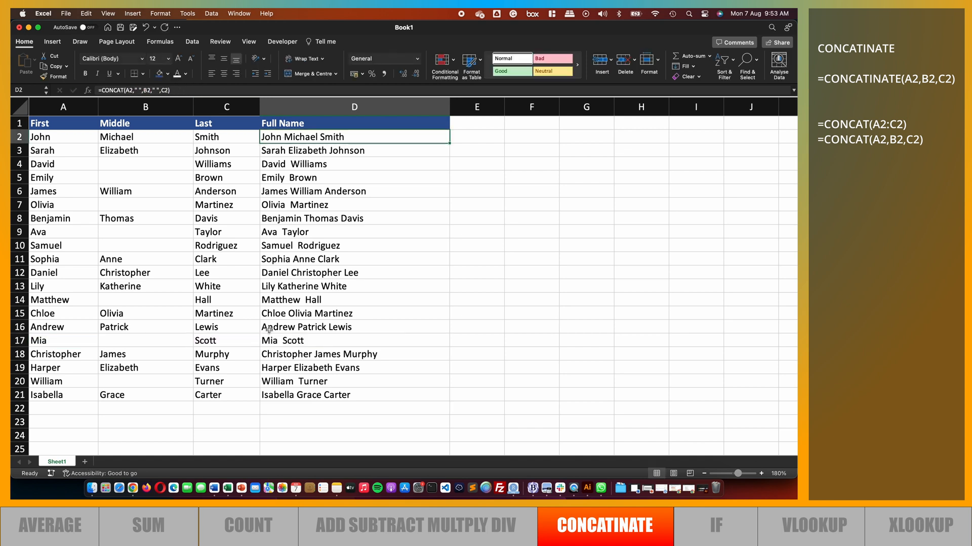
left_click(278, 397, "shift")
key("Delete")
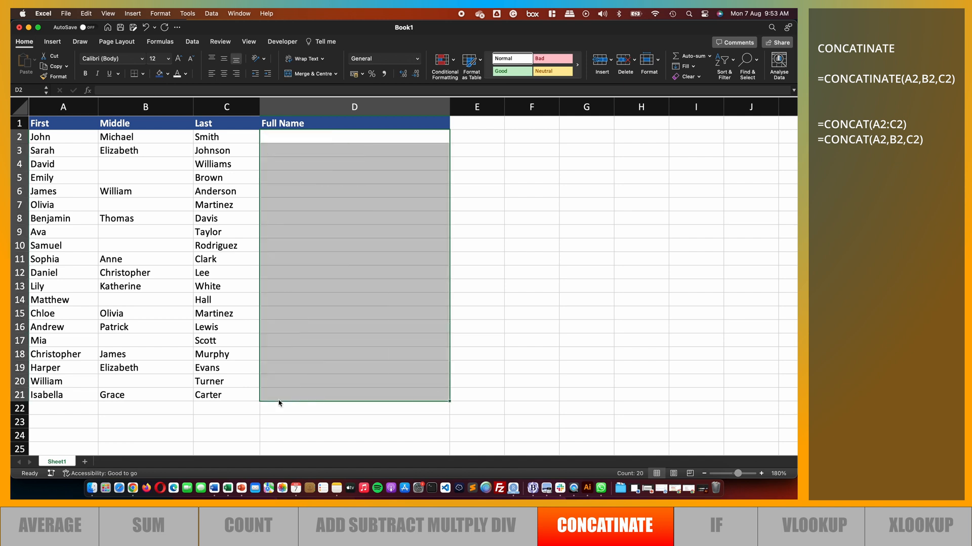
Enter =TEXTJOIN(" ",FALSE,A2:C2) in D2, selecting the range A2 to C2 as the text argument
left_click(125, 90)
type("=")
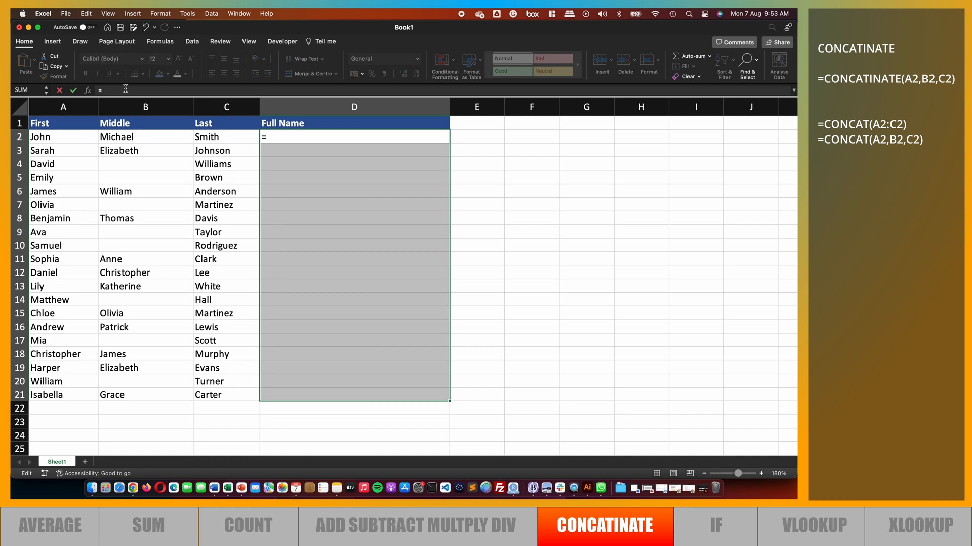
type("TE")
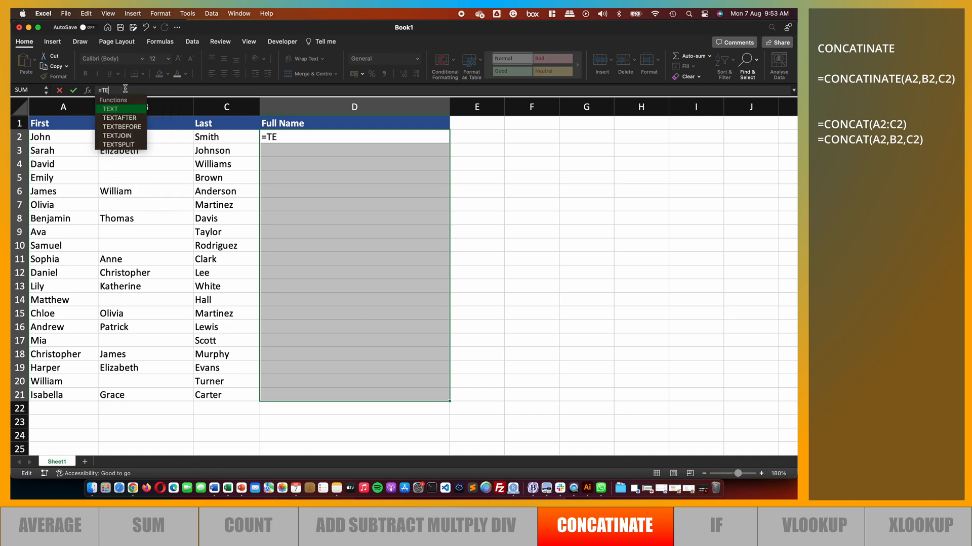
type("XTJ")
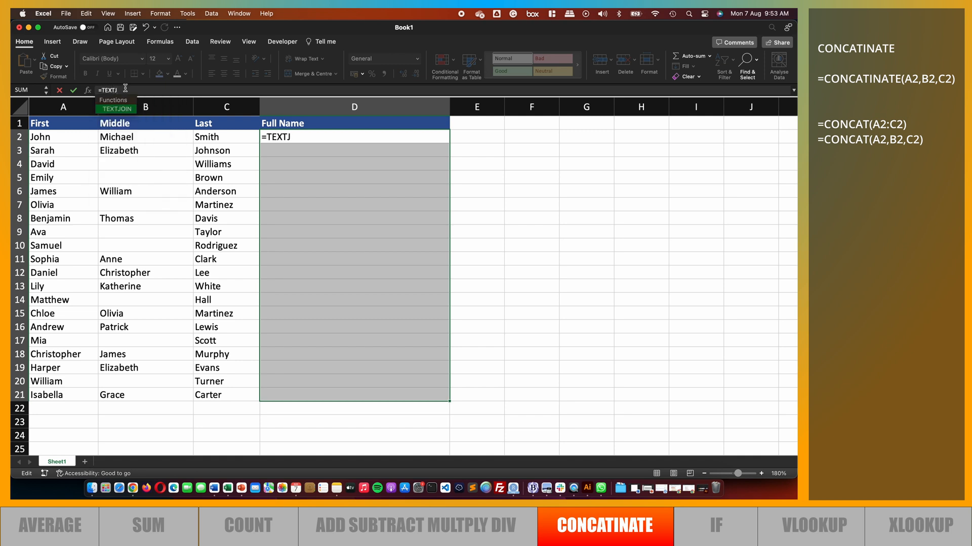
type("OIN(")
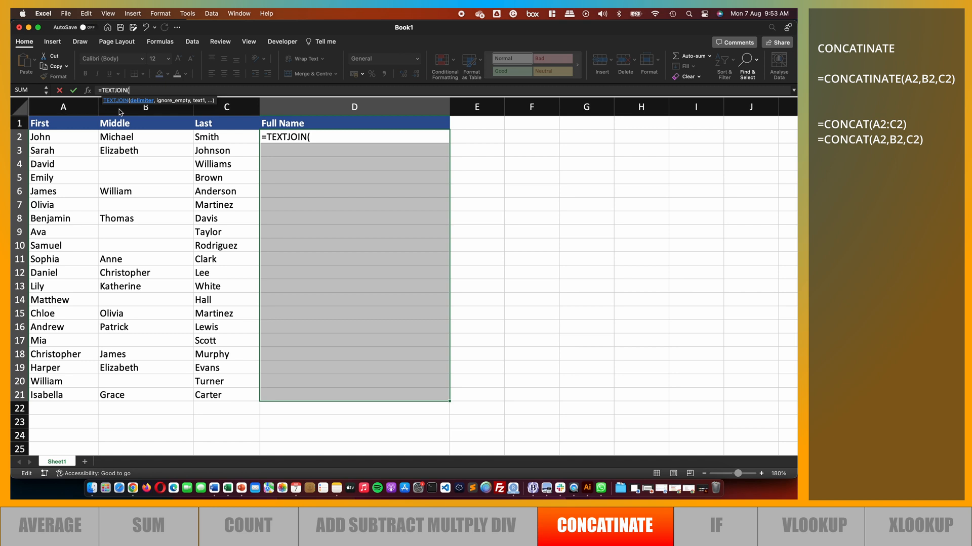
type("\" \",")
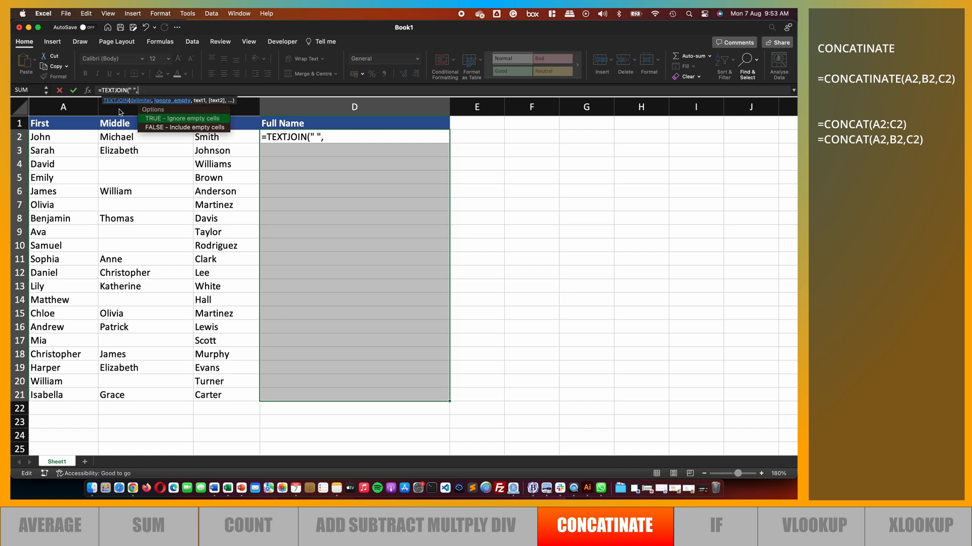
type("FALSE,")
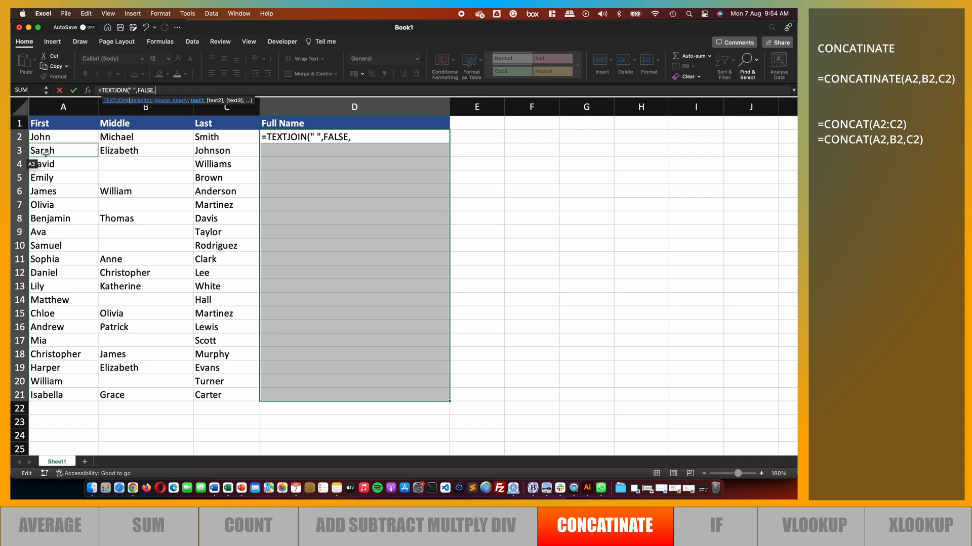
left_click_drag(54, 136, 206, 136)
type(")")
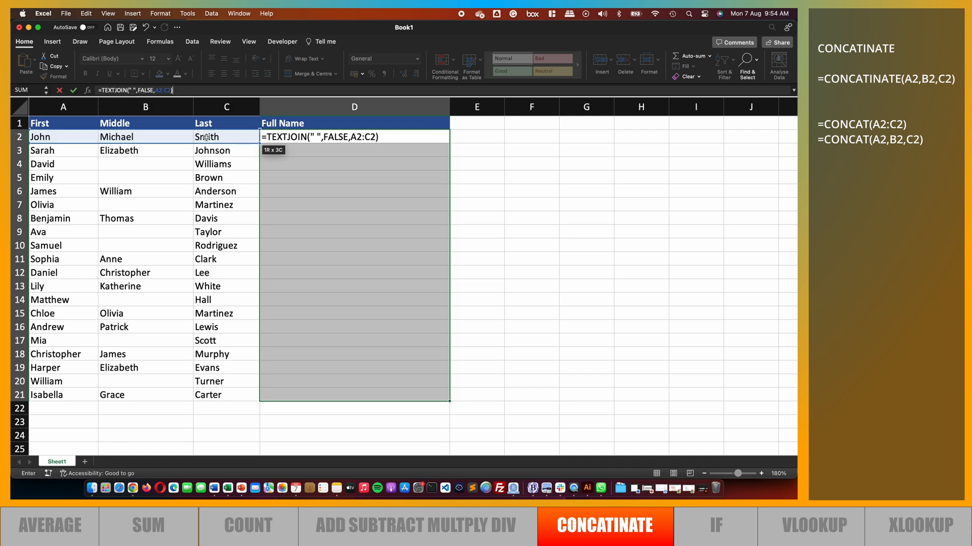
key("Return")
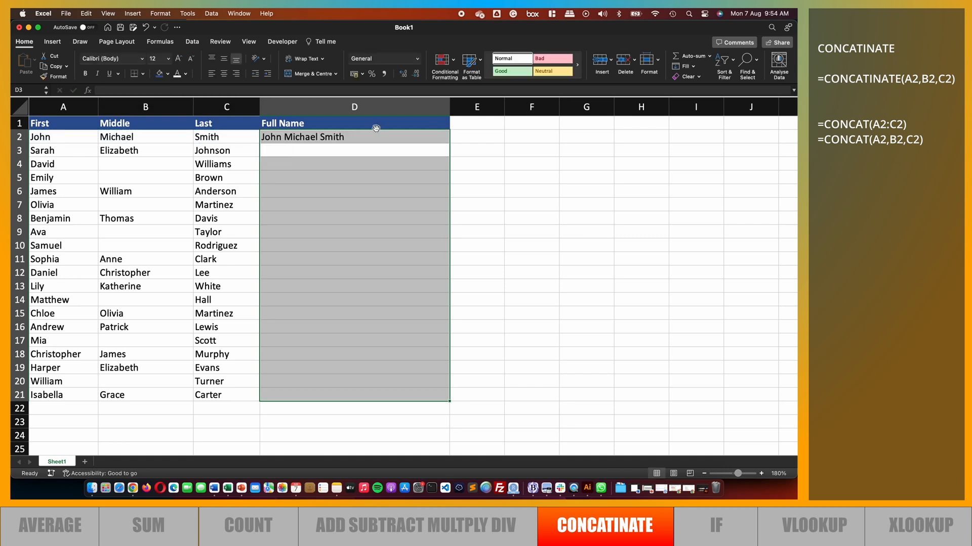
Fill the TEXTJOIN formula down to D21, check the rows without a middle name, then undo the fill
left_click(379, 139)
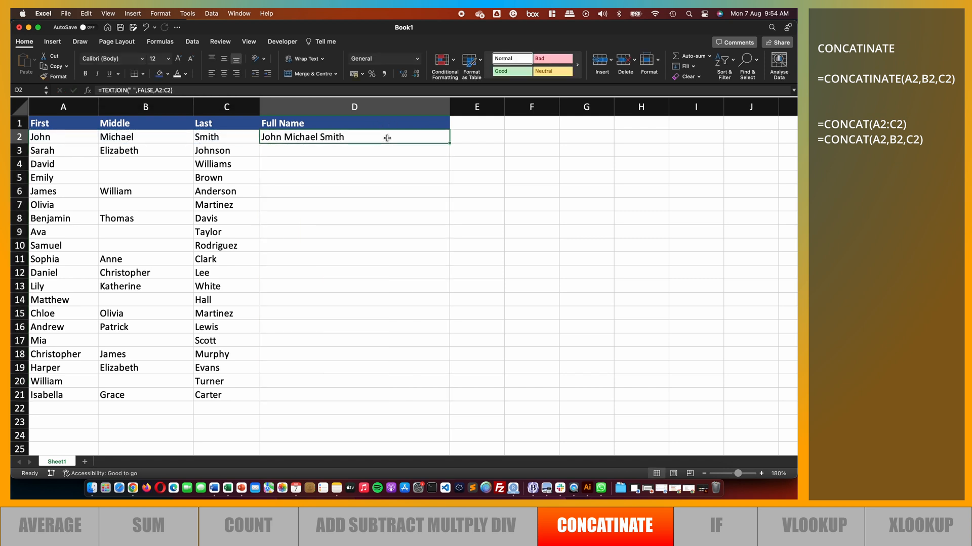
double_click(451, 144)
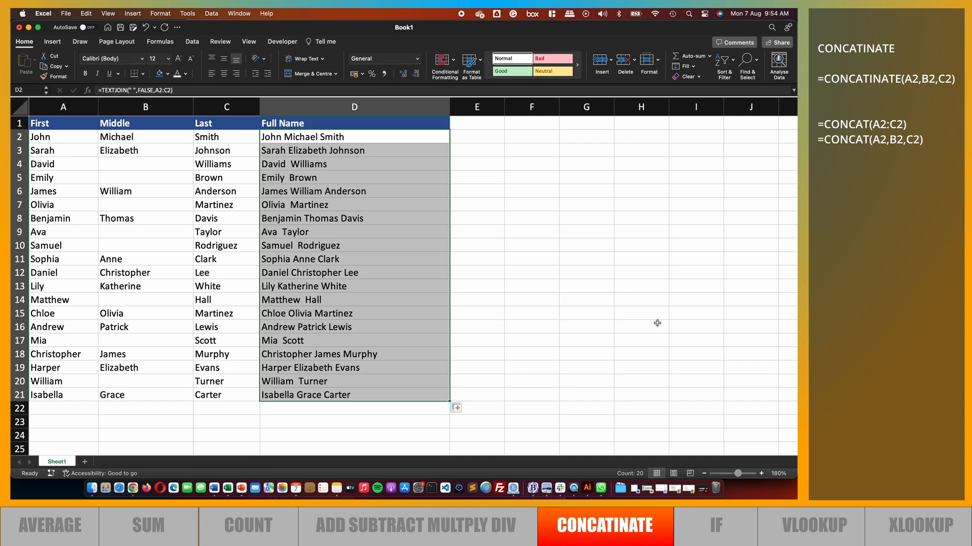
left_click(277, 164)
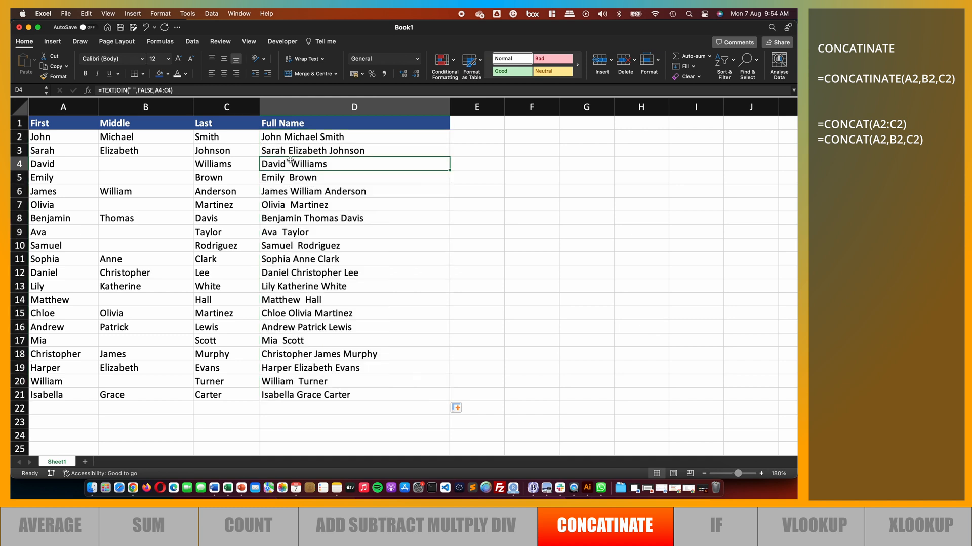
left_click(285, 180)
left_click(296, 191)
left_click(288, 208)
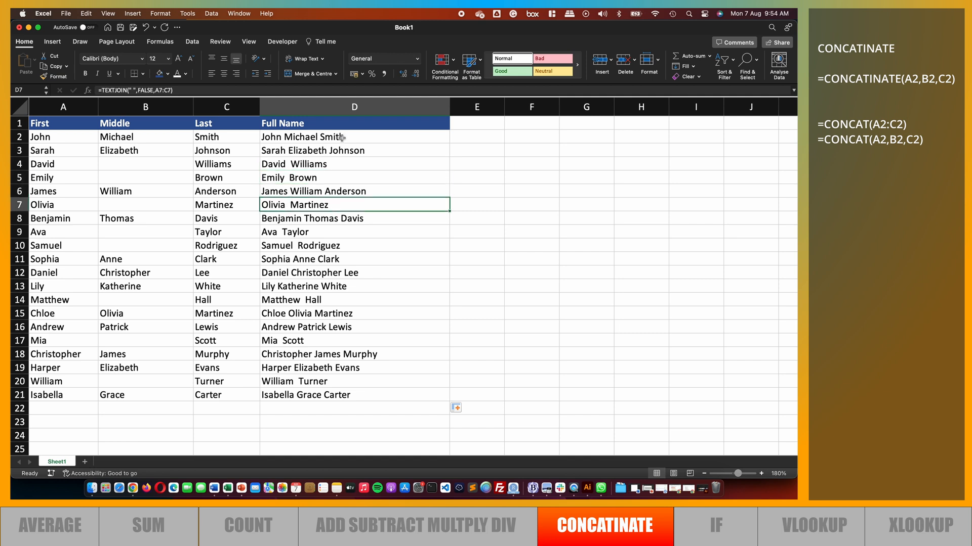
key("super+z")
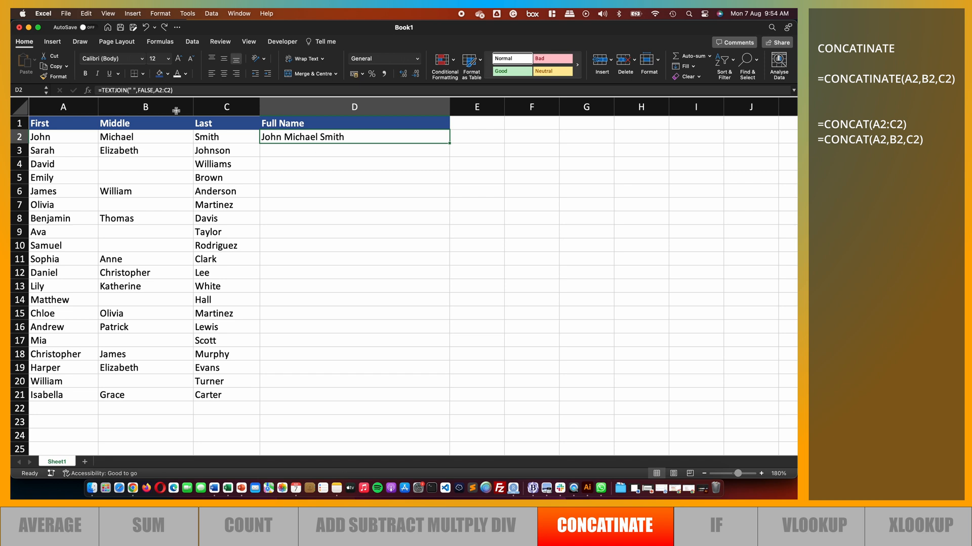
Set D2's ignore_empty argument to TRUE and fill the TEXTJOIN formula down to D21
left_click(148, 90)
double_click(148, 91)
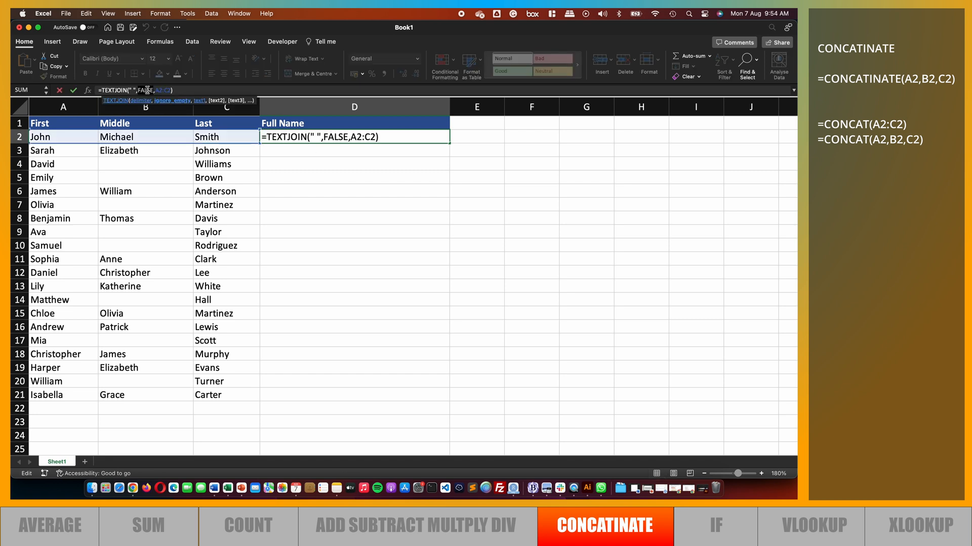
type("TRUE")
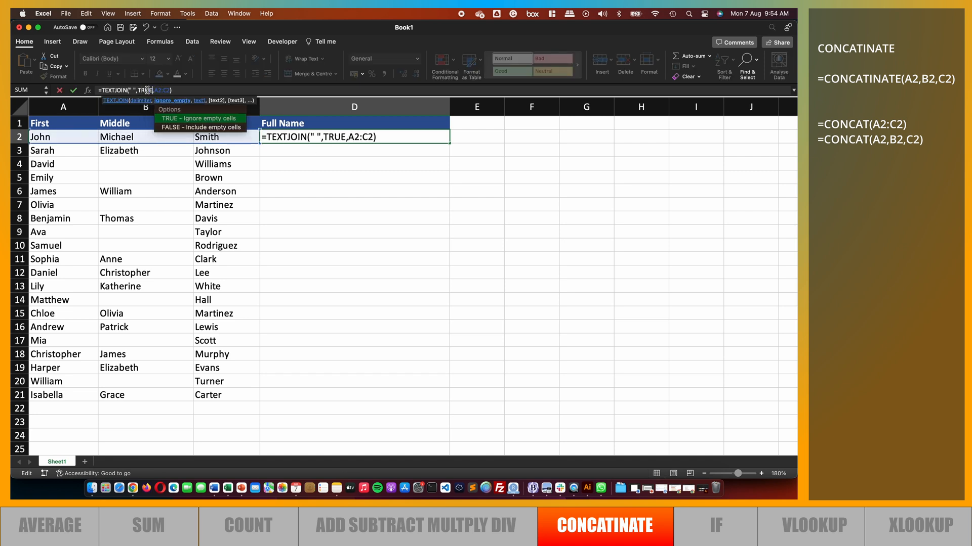
key("Return")
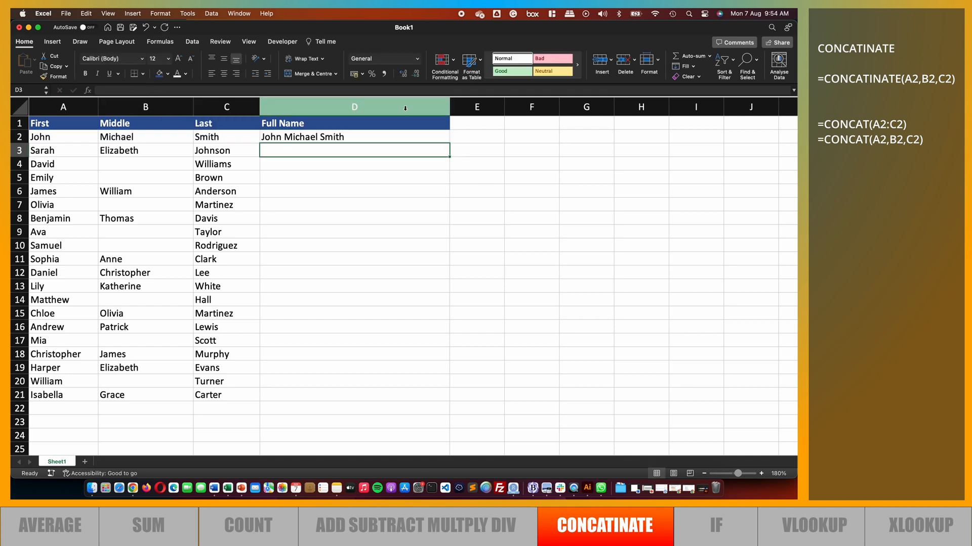
double_click(450, 143)
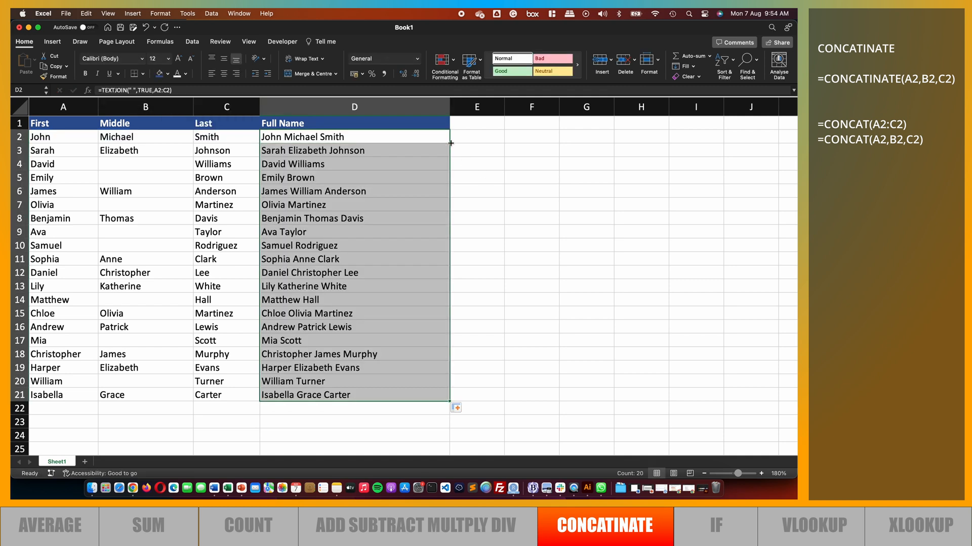
left_click(293, 165)
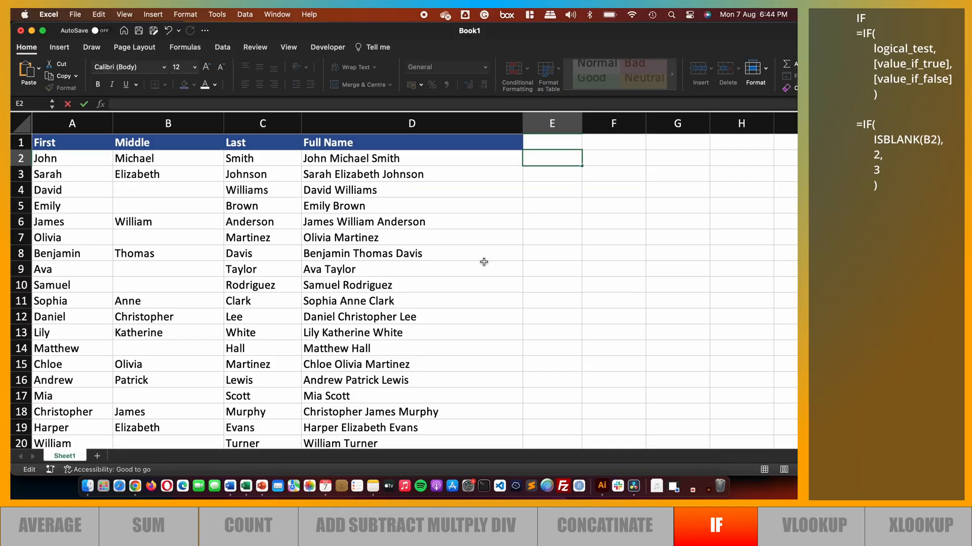
Enter =IF( ISBLANK(B2), 2,3) in E2, picking B2 as the ISBLANK argument, and fill it down to E21
left_click(216, 102)
type("=if")
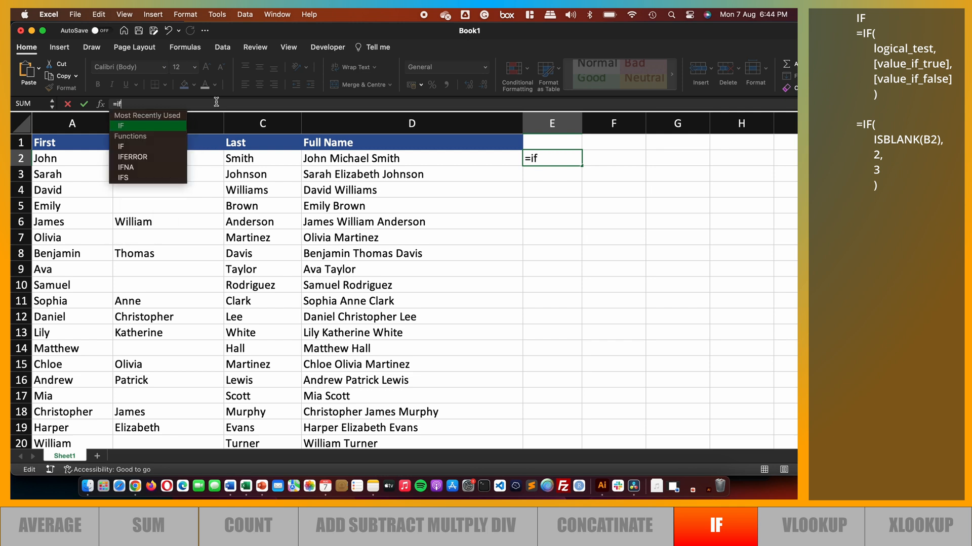
type("(")
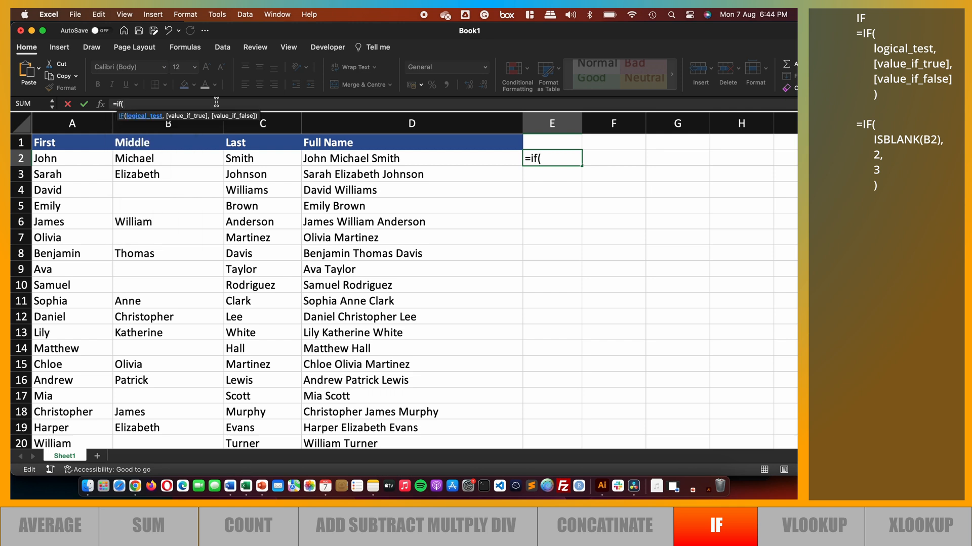
type(" ISB")
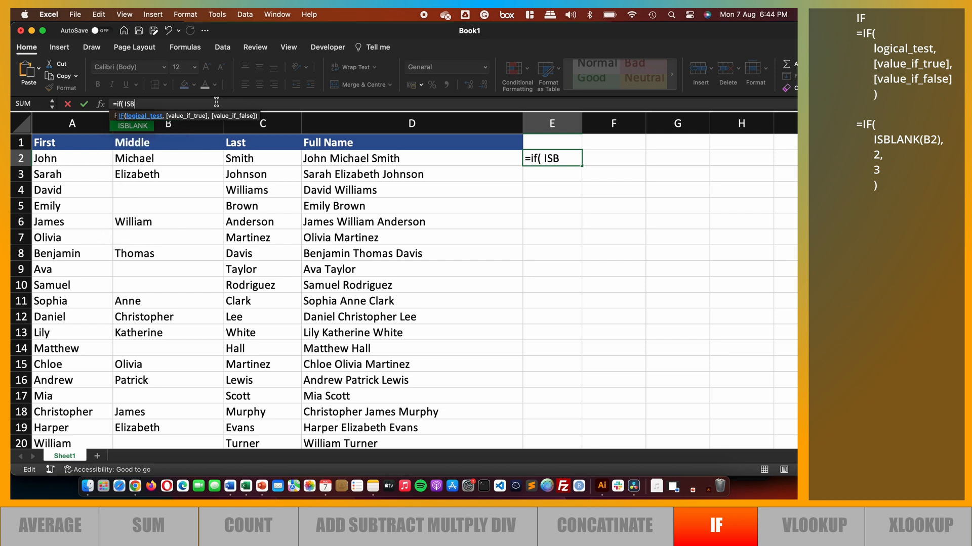
double_click(133, 127)
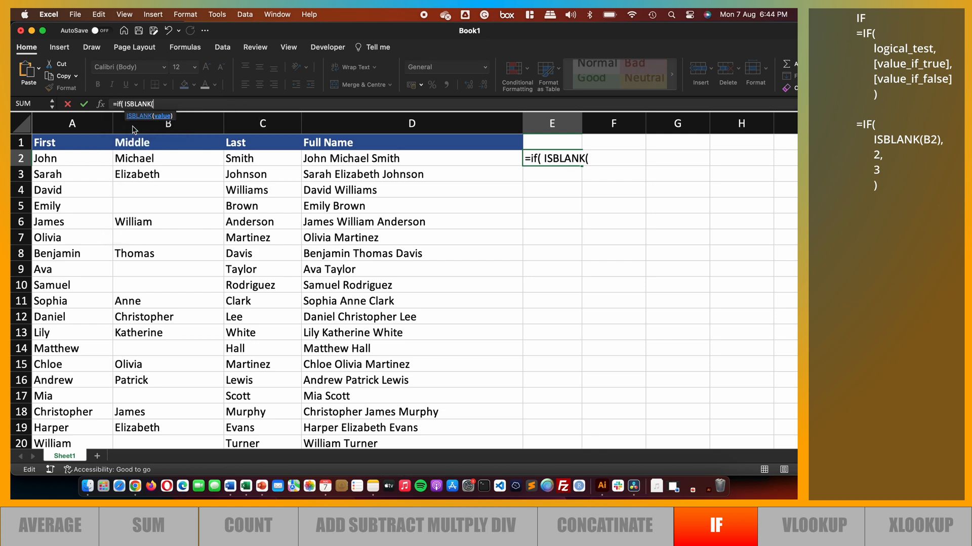
left_click(149, 158)
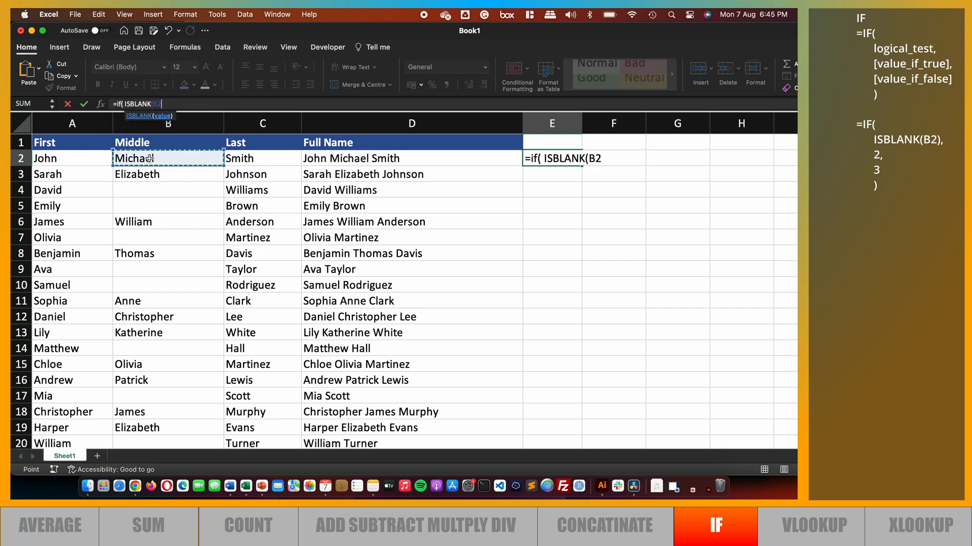
type(")")
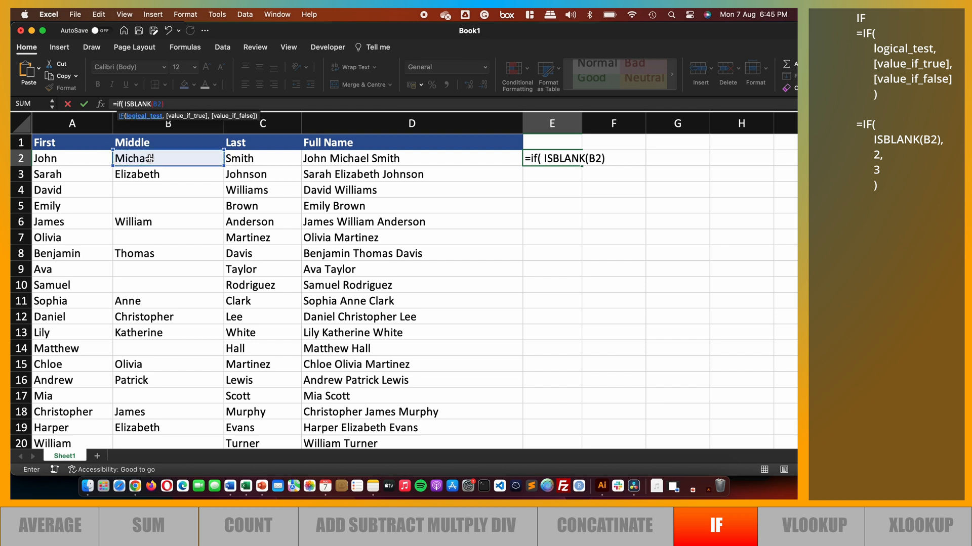
type(",")
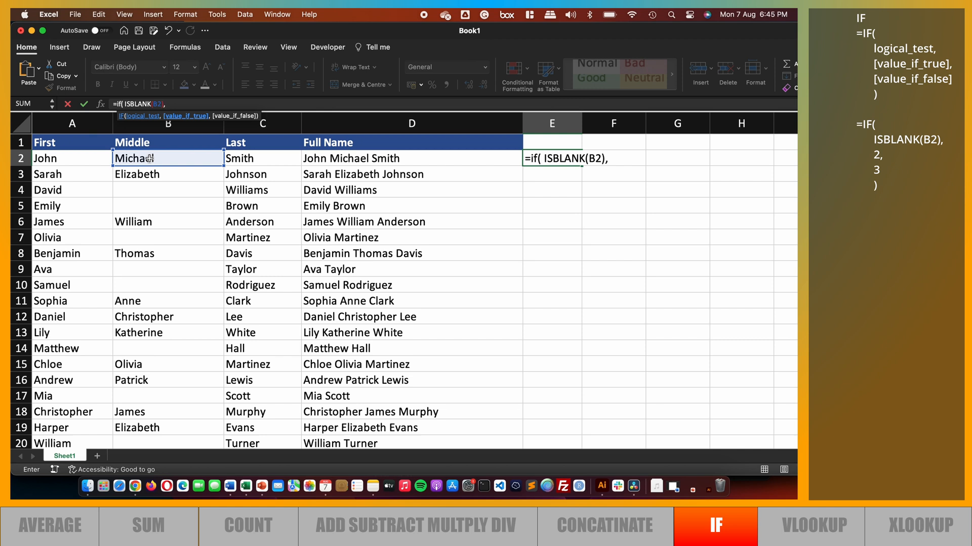
type(" 2,3")
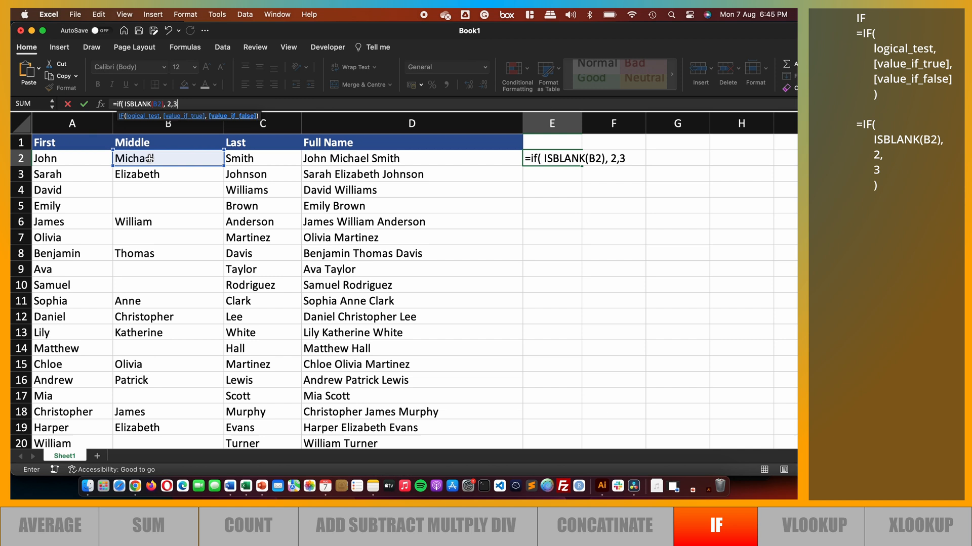
type(")")
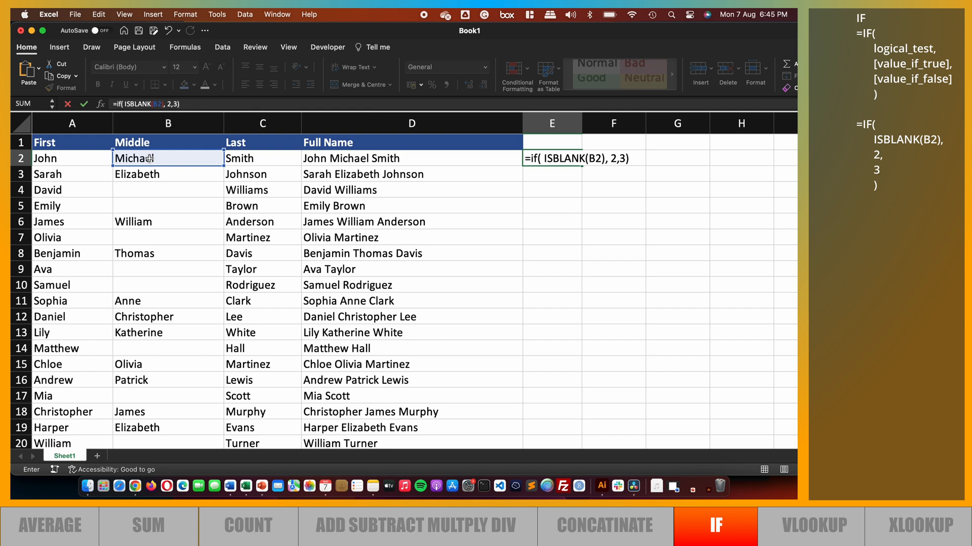
key("Return")
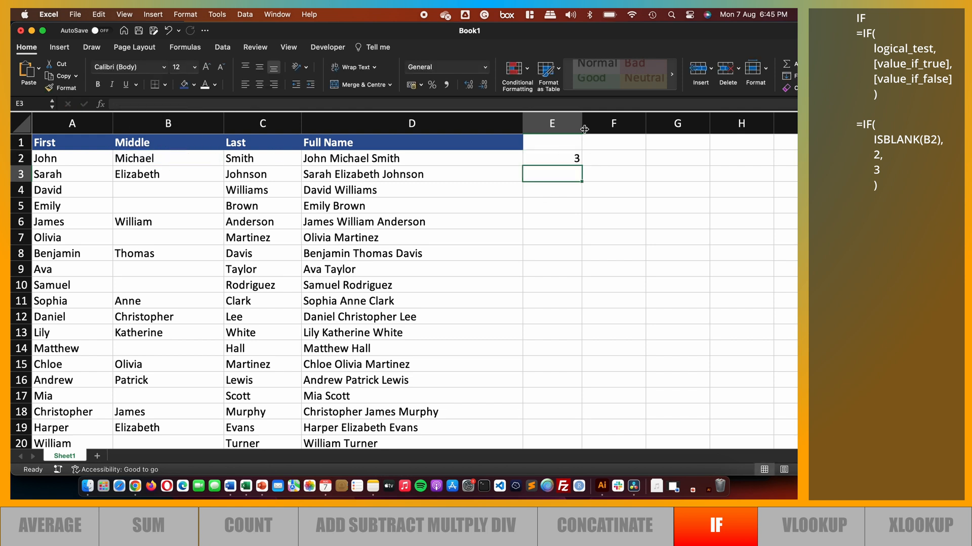
left_click(560, 159)
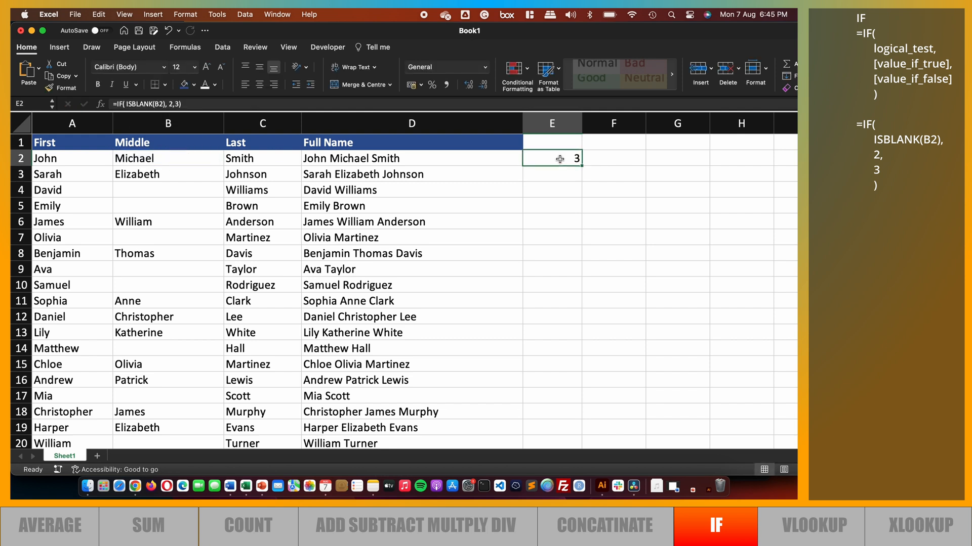
double_click(581, 166)
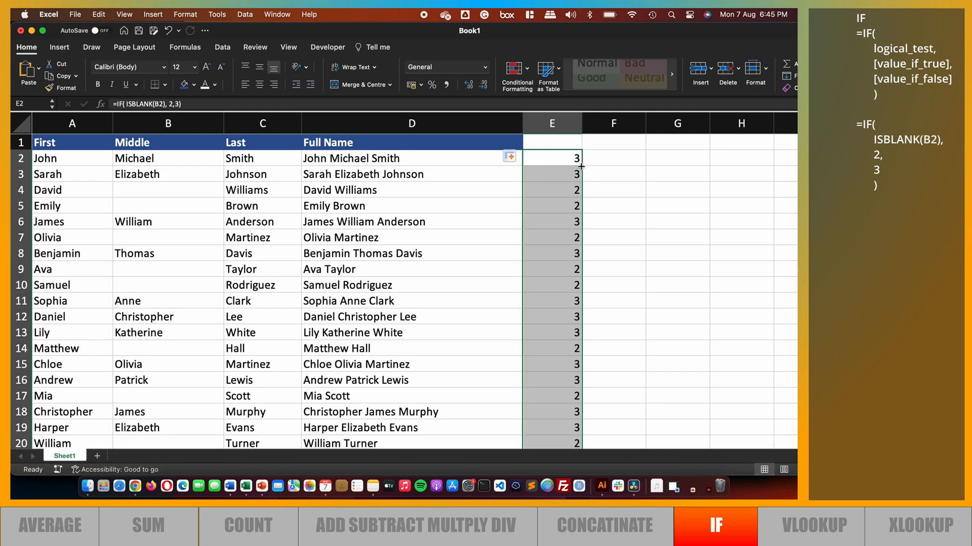
Title column E as Names in E1
left_click(551, 143)
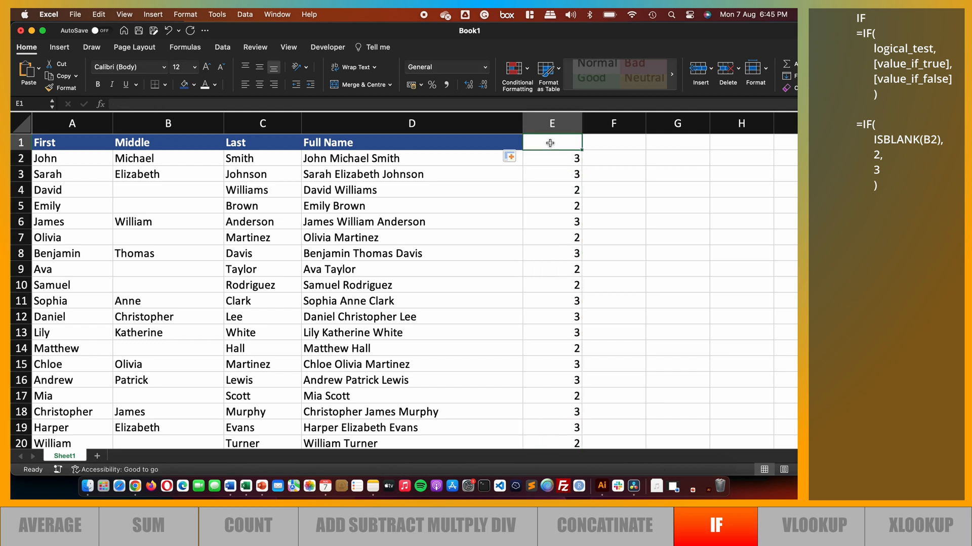
type("Names")
left_click(556, 170)
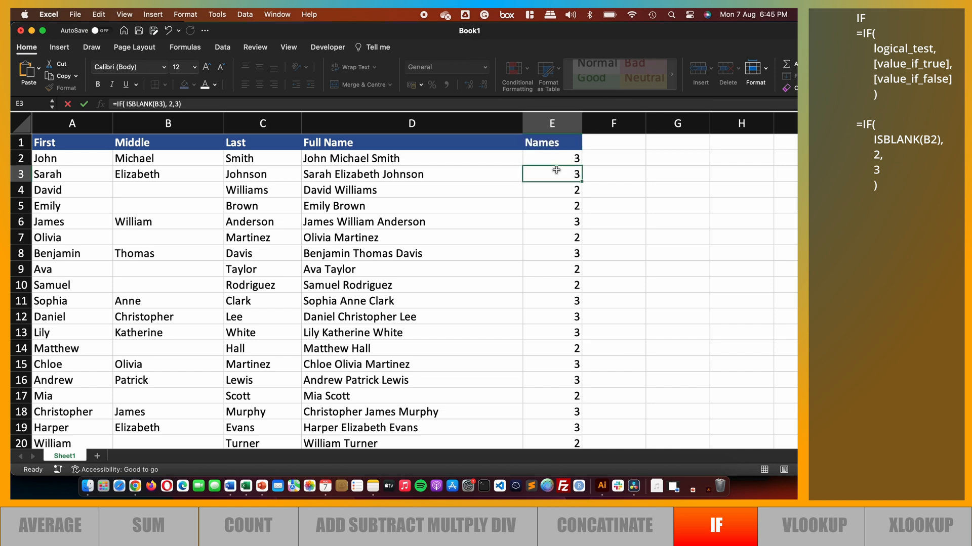
Inspect the IF formula in E2 and the results down to row 21
left_click(550, 160)
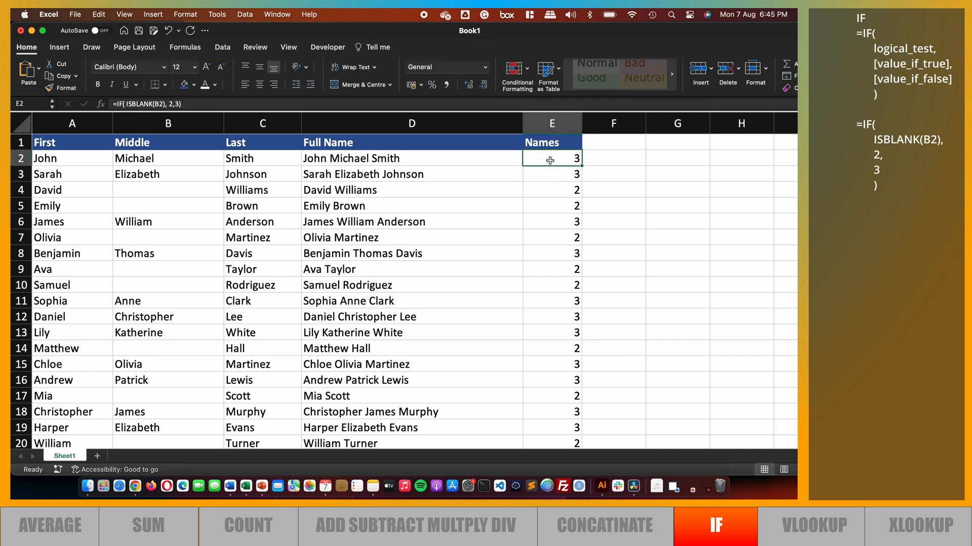
scroll(548, 418, "down", 4)
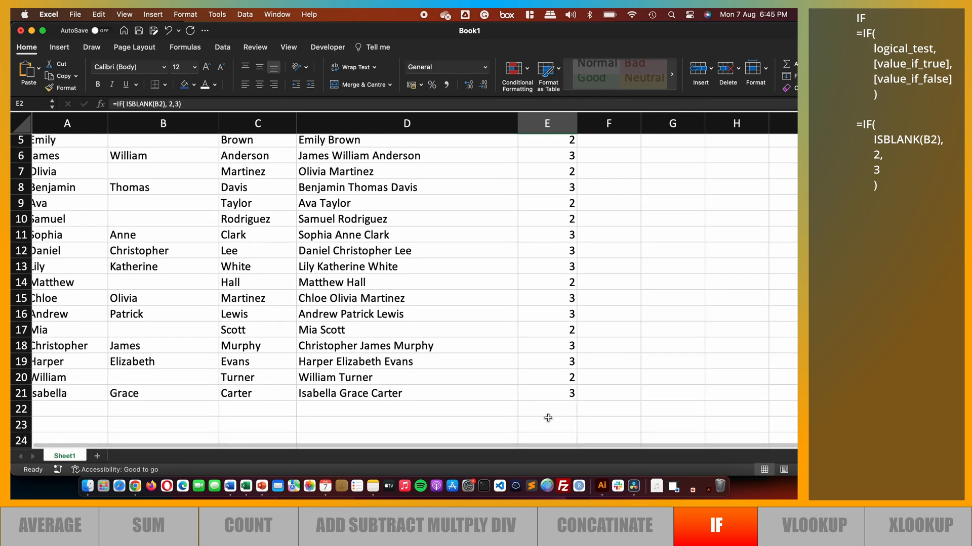
scroll(548, 418, "up", 4)
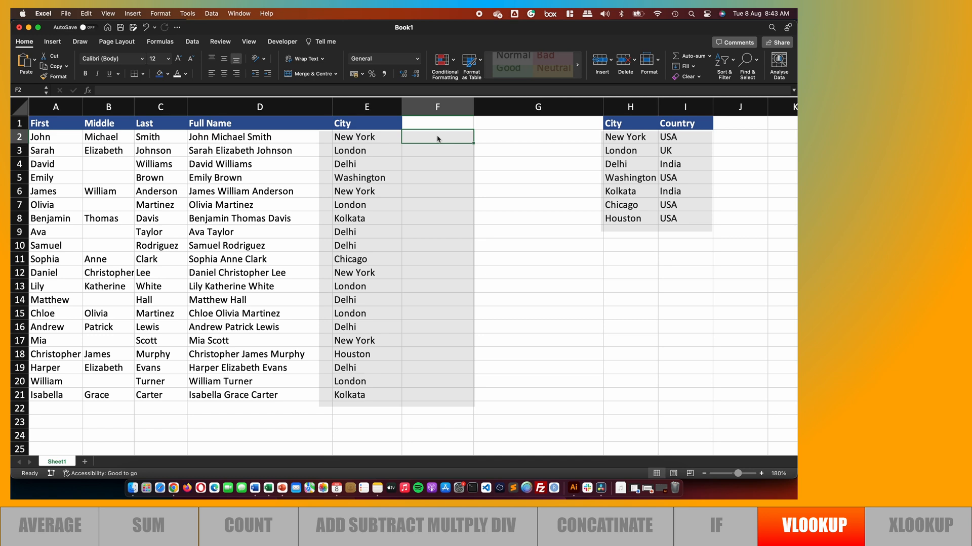
Begin a VLOOKUP formula in F2, choosing E2 as the lookup value
left_click(348, 91)
type("=")
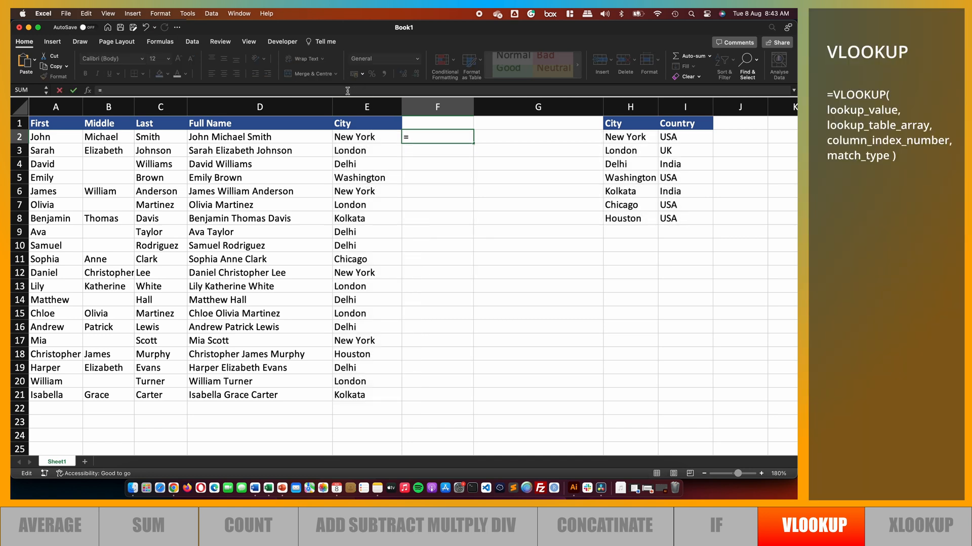
type("VO")
key("BackSpace")
type("LOO")
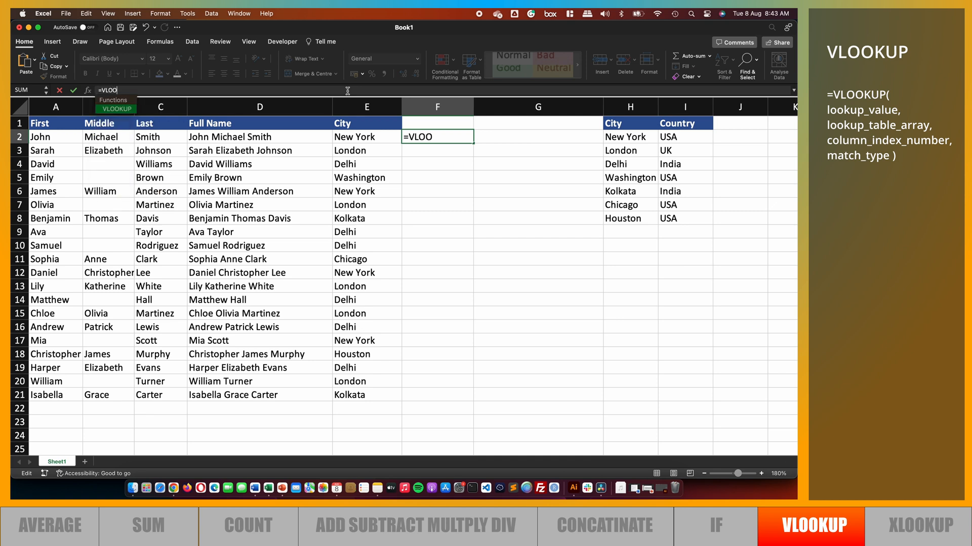
double_click(114, 110)
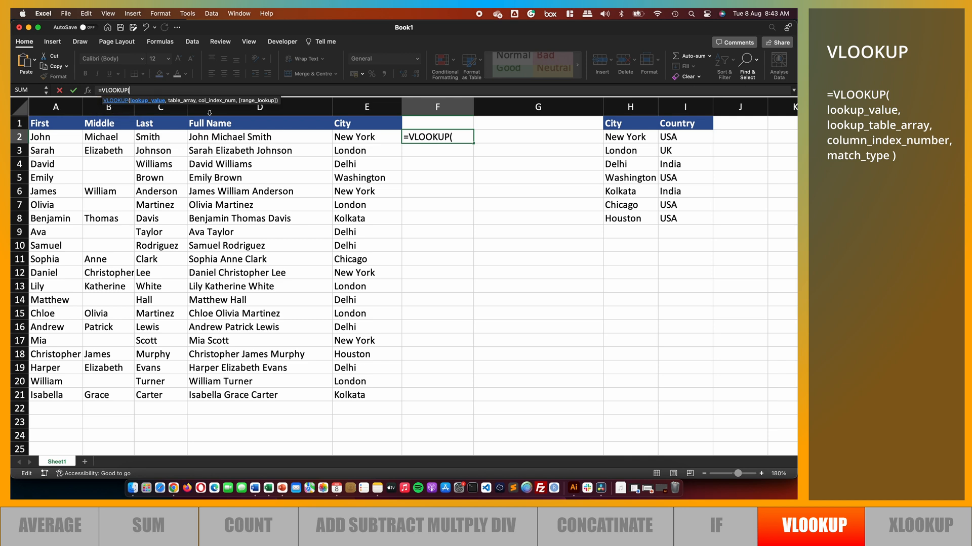
left_click(357, 137)
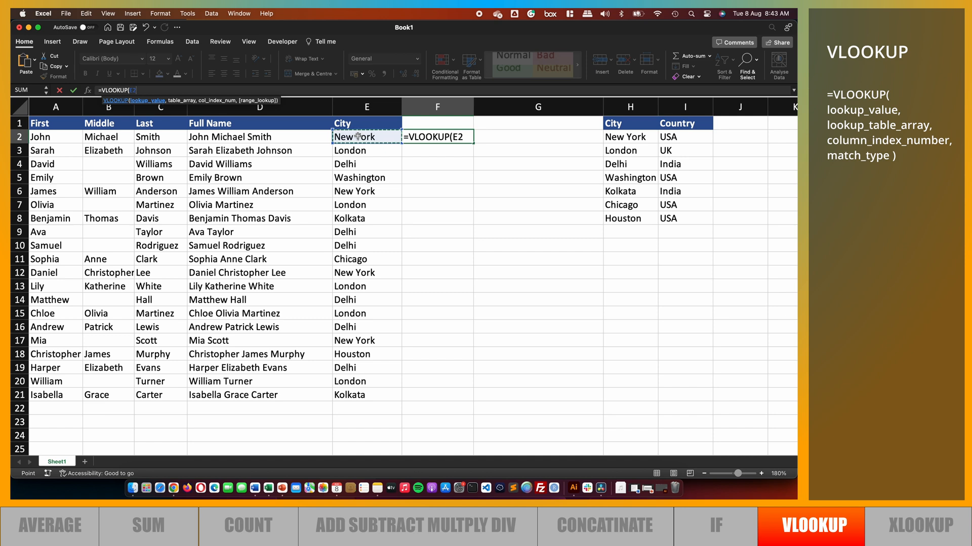
type(",")
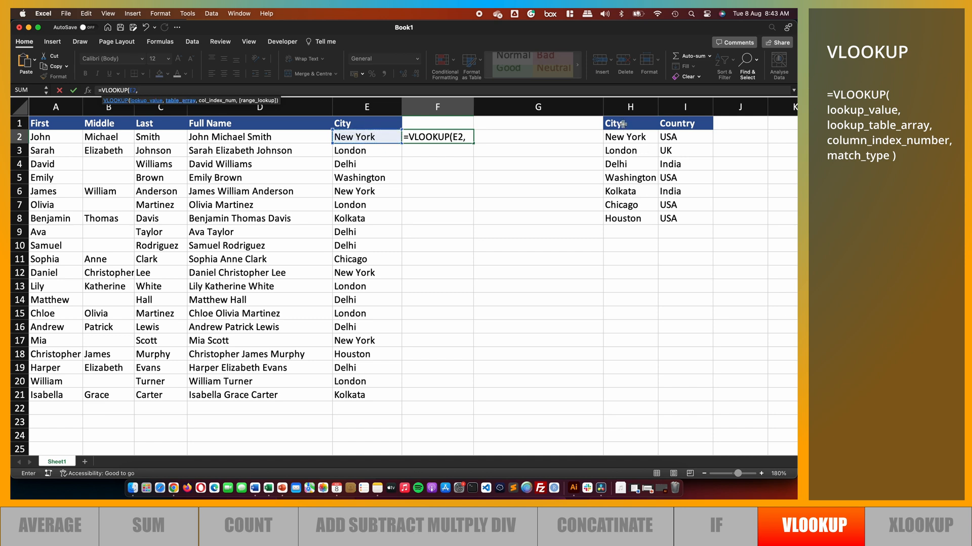
Complete the VLOOKUP with table array H1:I8, column index 2 and FALSE, and enter it
left_click_drag(622, 125, 671, 216)
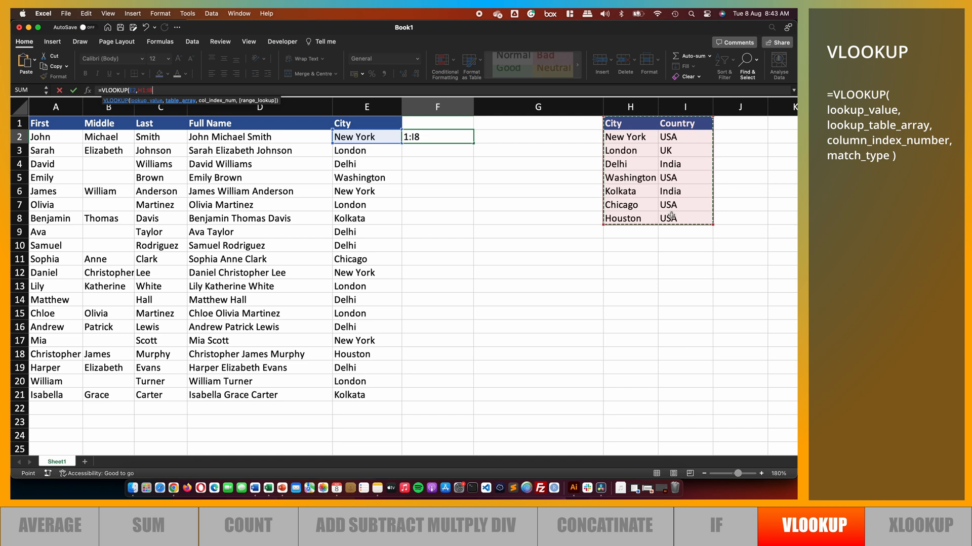
type(",")
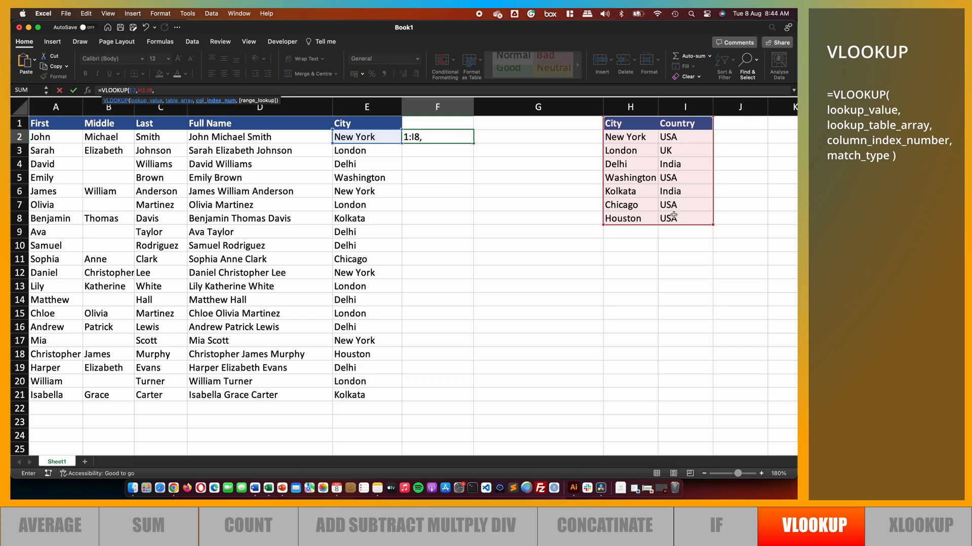
left_click(681, 102)
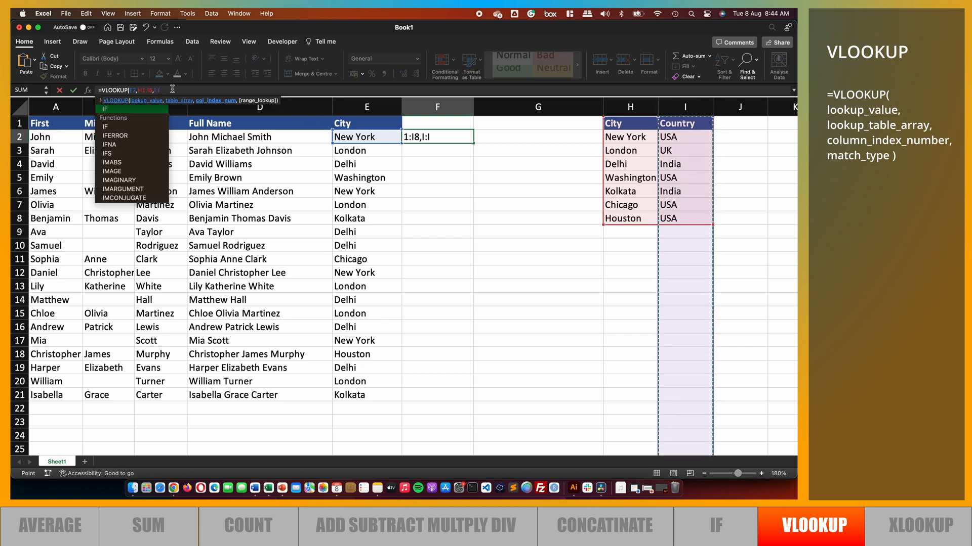
key("BackSpace")
key("BackSpace")
key("BackSpace")
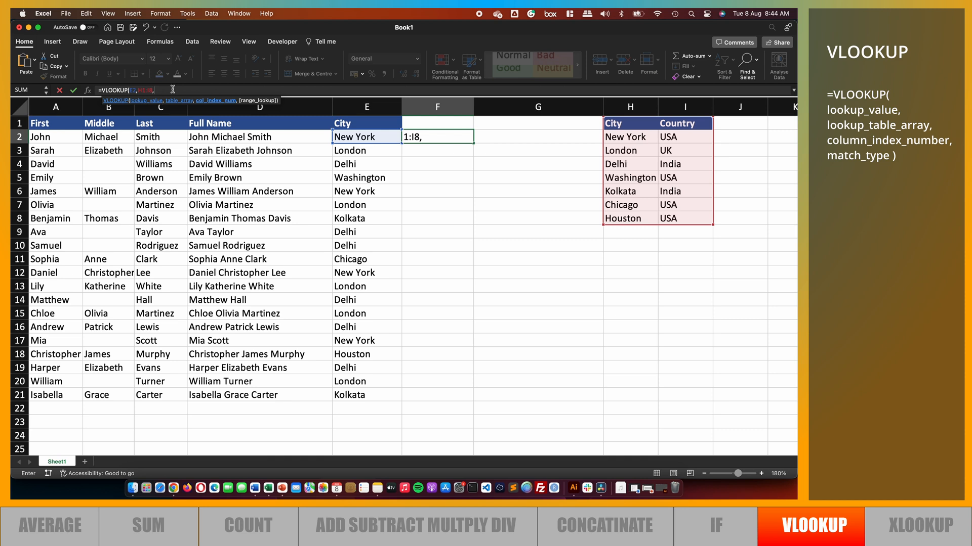
type("2,FALSE)")
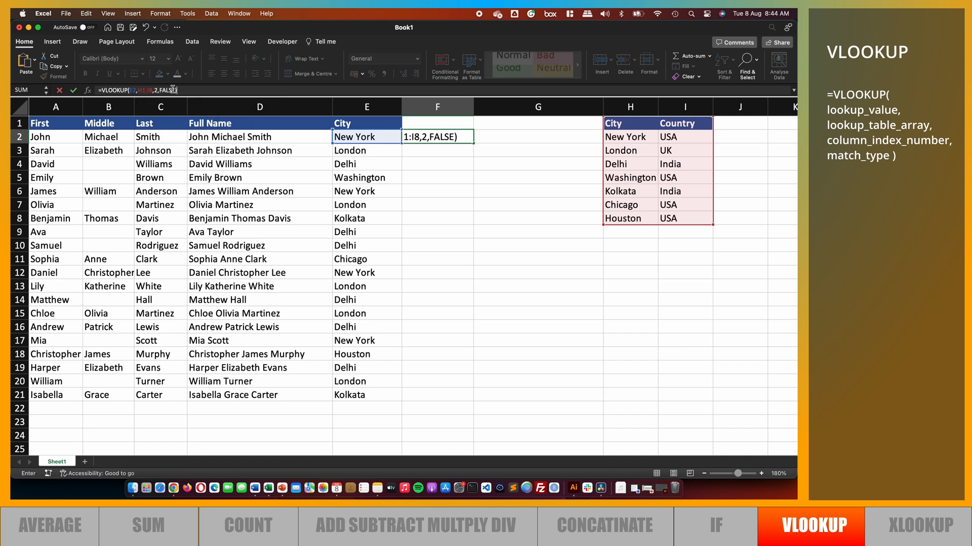
key("Return")
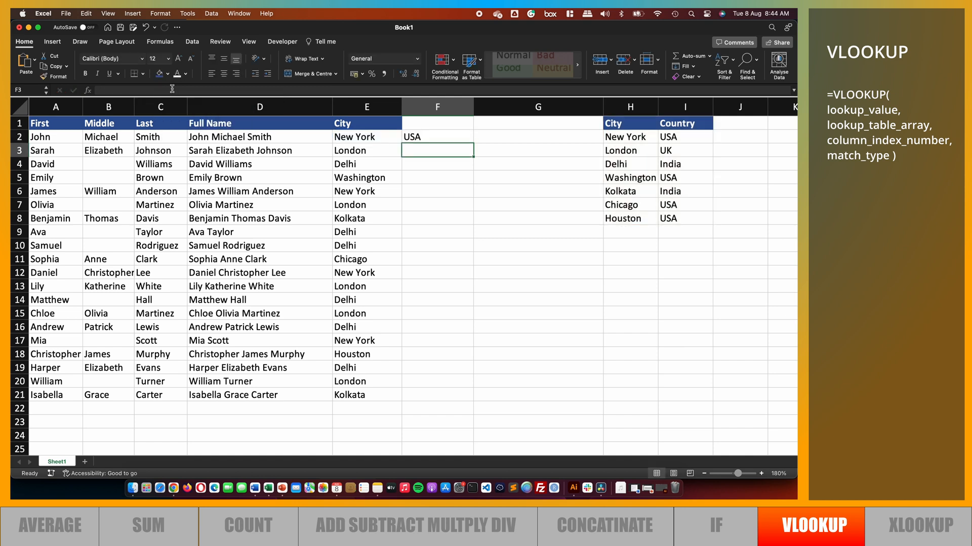
Title column F as Country in F1 and fill the VLOOKUP formula down to F21
left_click(440, 120)
type("Country")
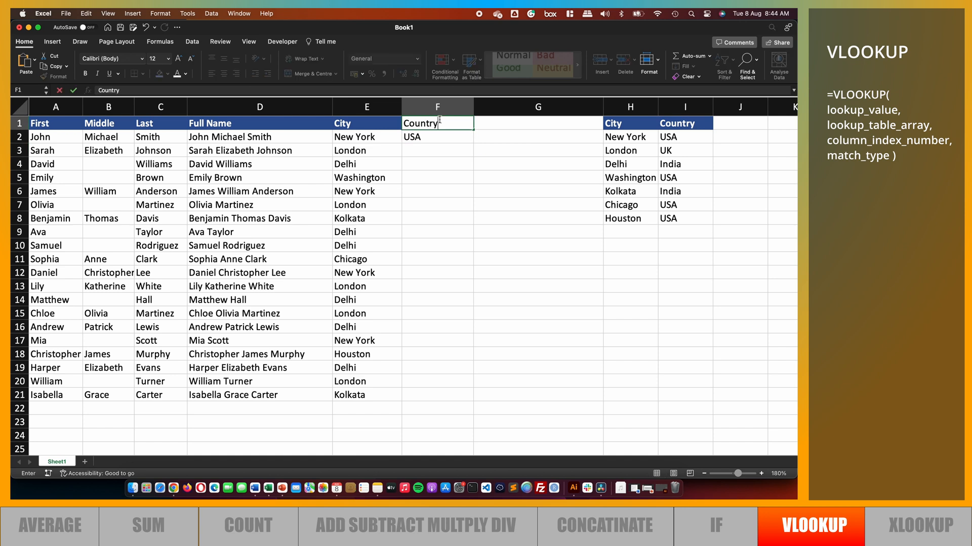
key("Return")
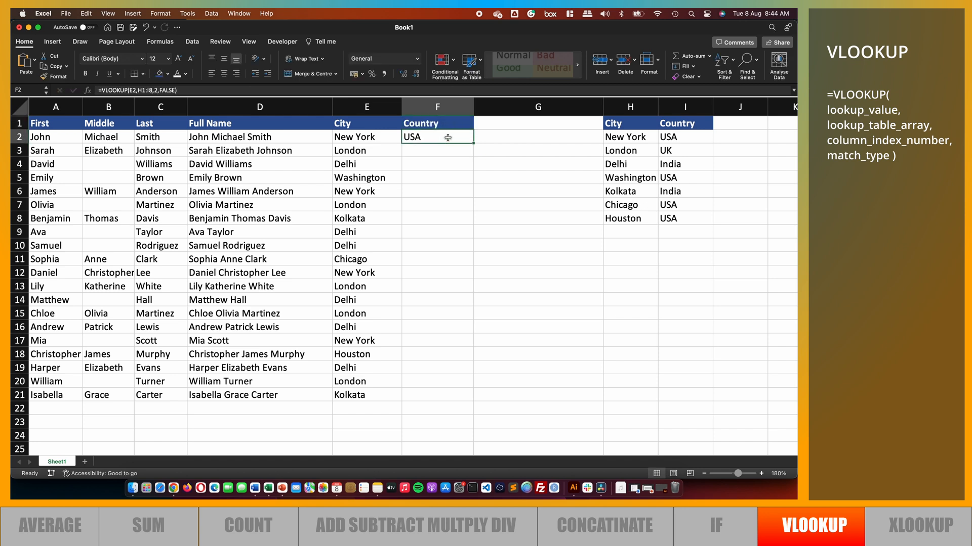
double_click(473, 143)
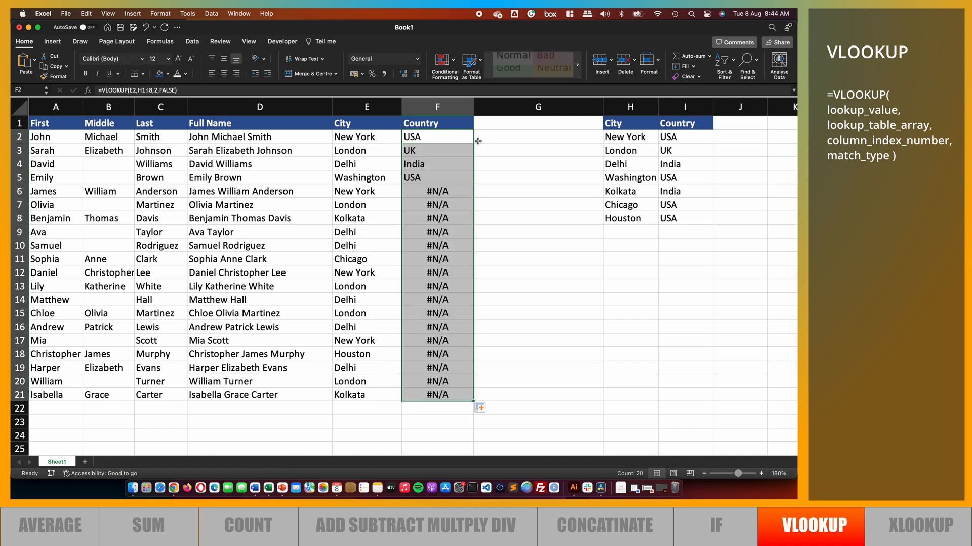
left_click(408, 178)
Open the VLOOKUP formulas in F2 and F3 to inspect their table array ranges
left_click(418, 137)
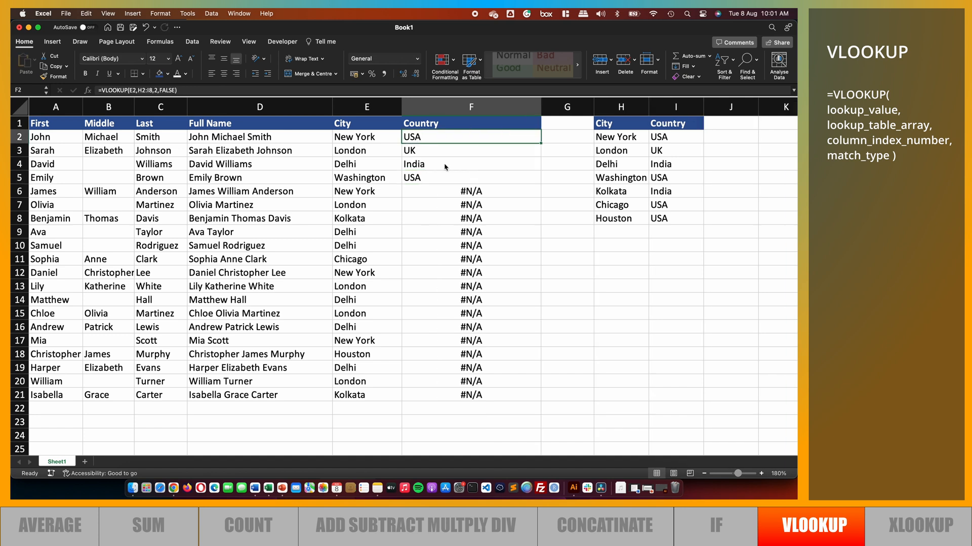
double_click(446, 137)
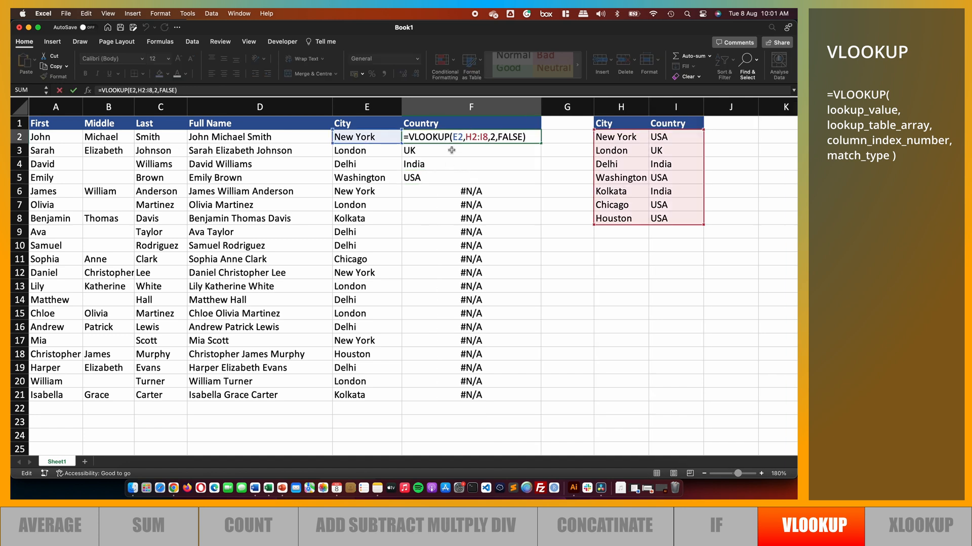
left_click(451, 150)
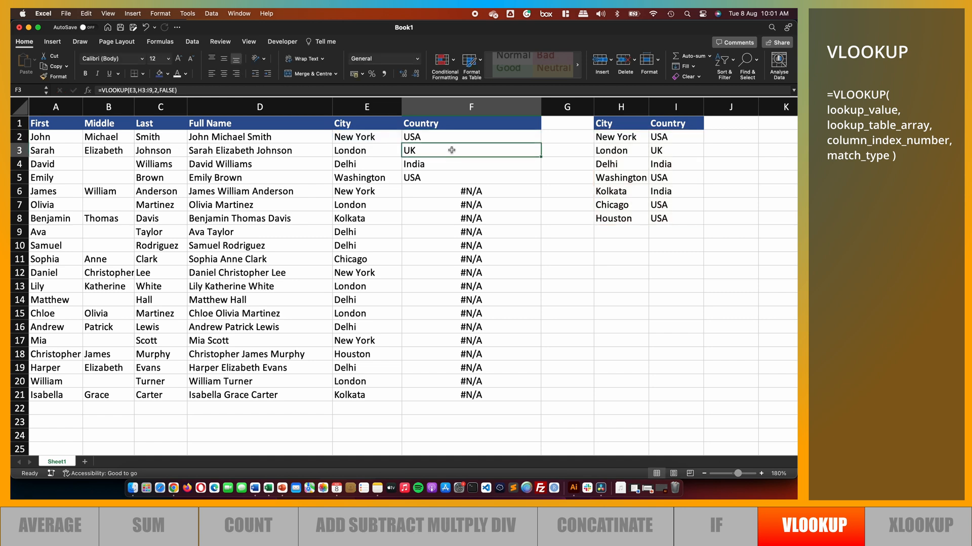
double_click(452, 150)
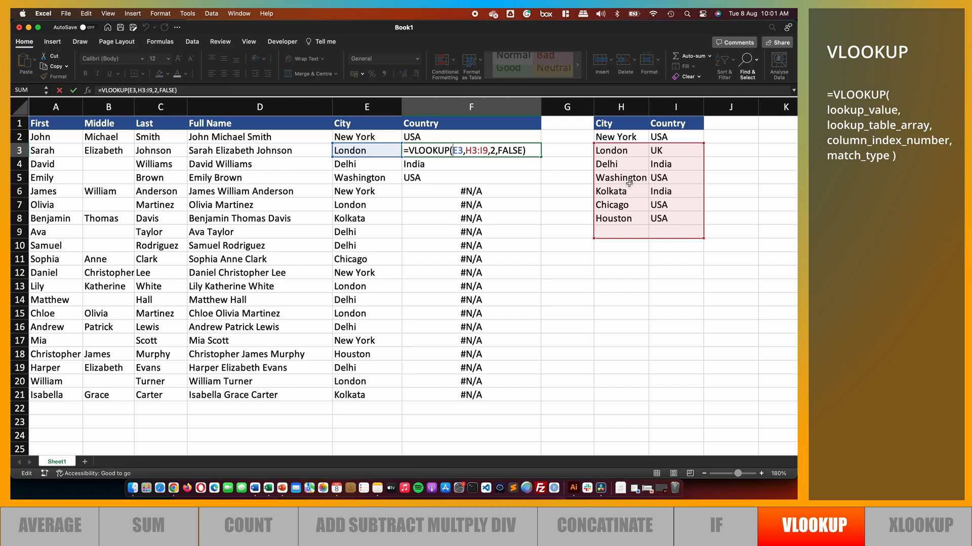
Open the VLOOKUP formulas in F3 through F6 one by one to inspect how their table array ranges shift
left_click(450, 164)
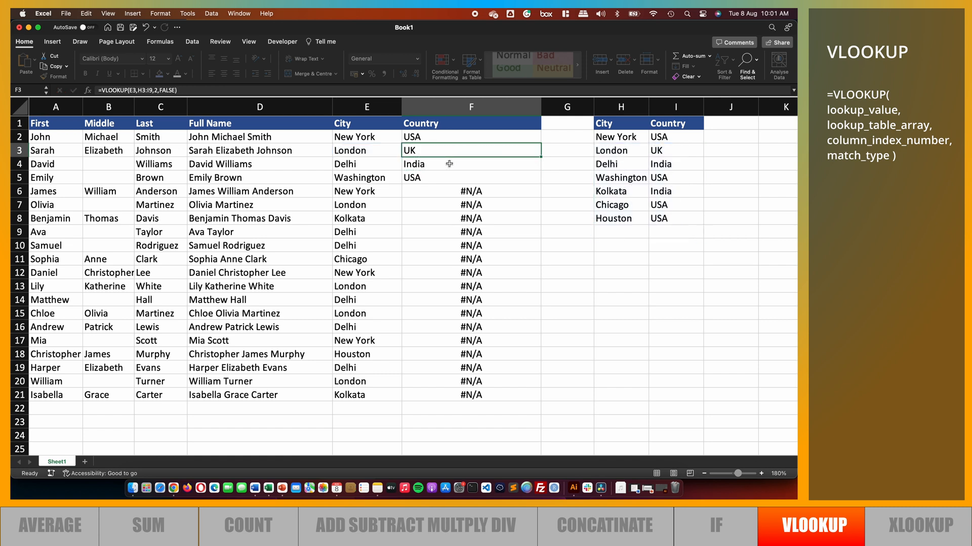
double_click(449, 164)
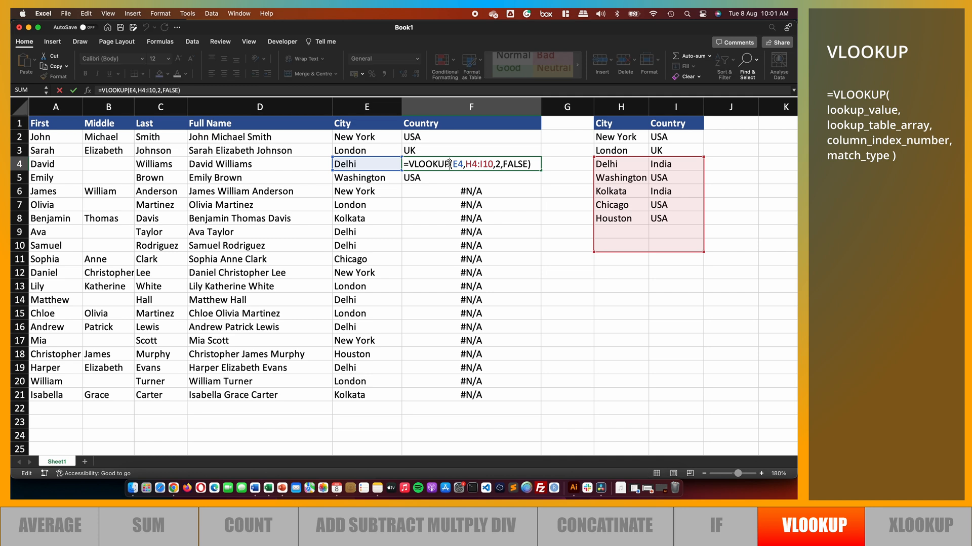
key("Return")
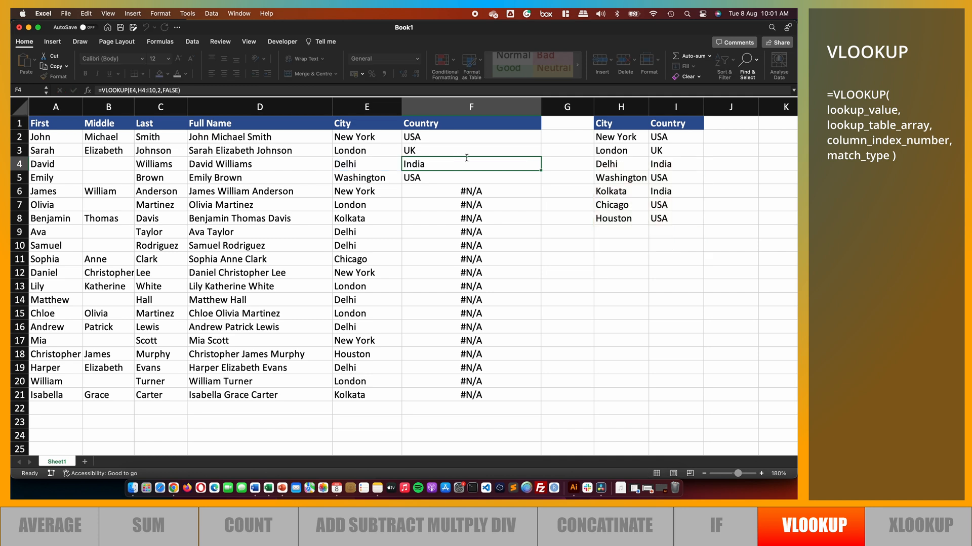
double_click(452, 177)
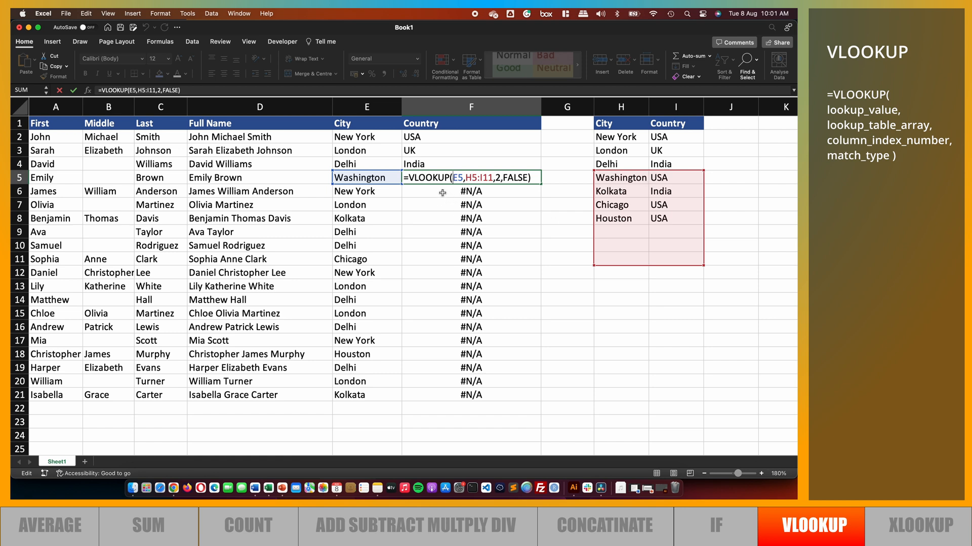
key("Return")
left_click(442, 191)
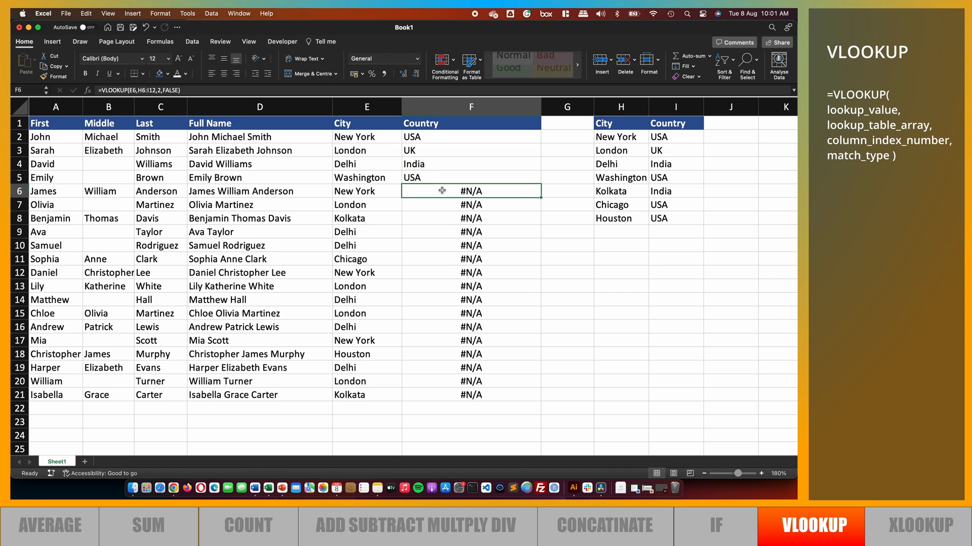
double_click(442, 190)
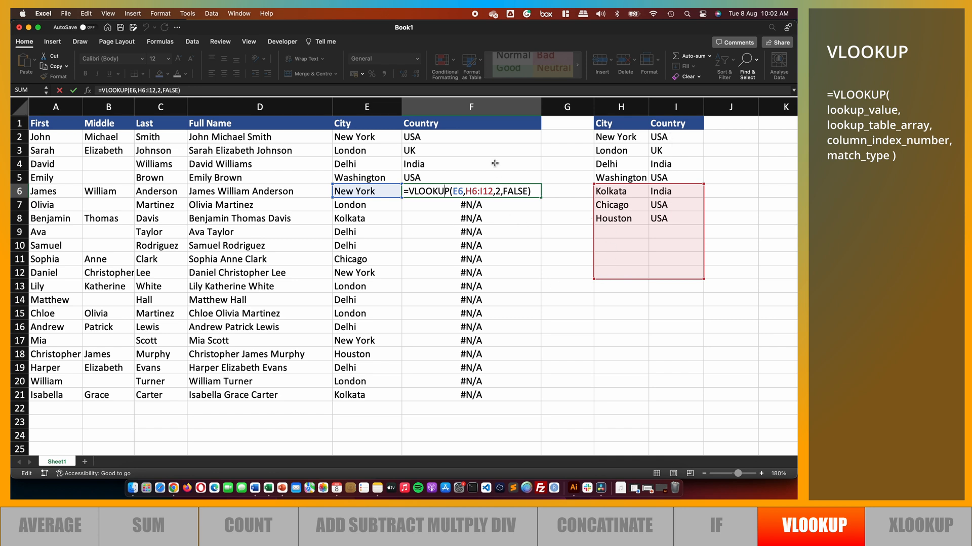
key("Escape")
Undo the fill-down of the VLOOKUP formula in column F, leaving only F2
left_click(463, 137)
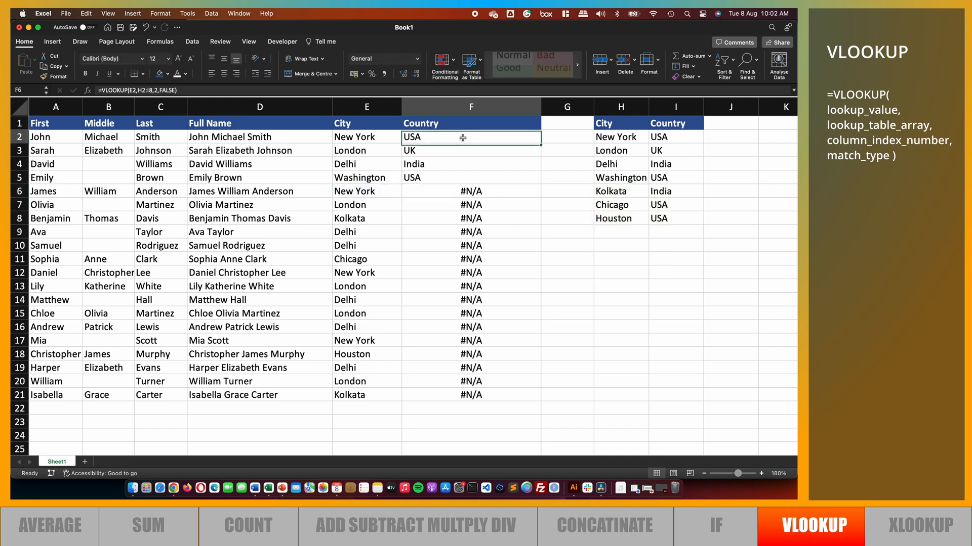
key("super+z")
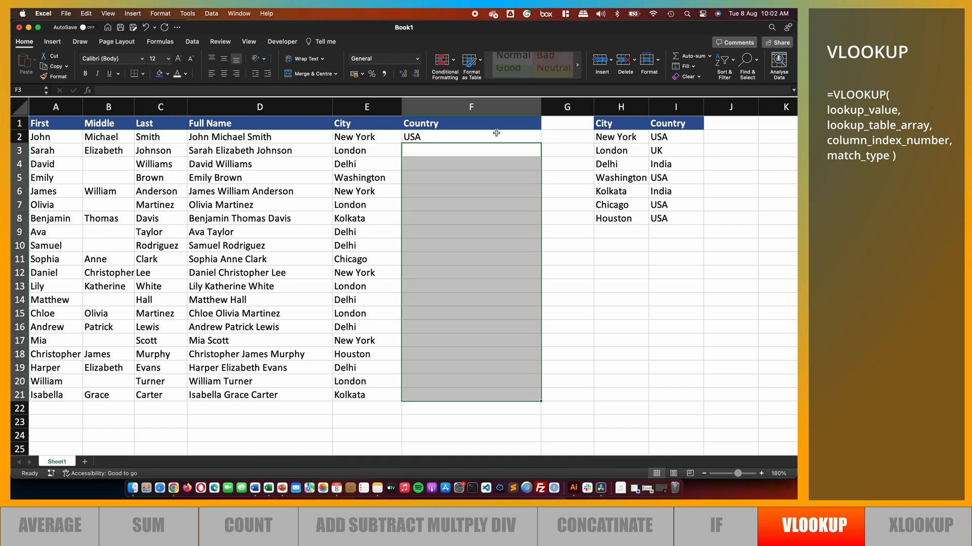
left_click(496, 135)
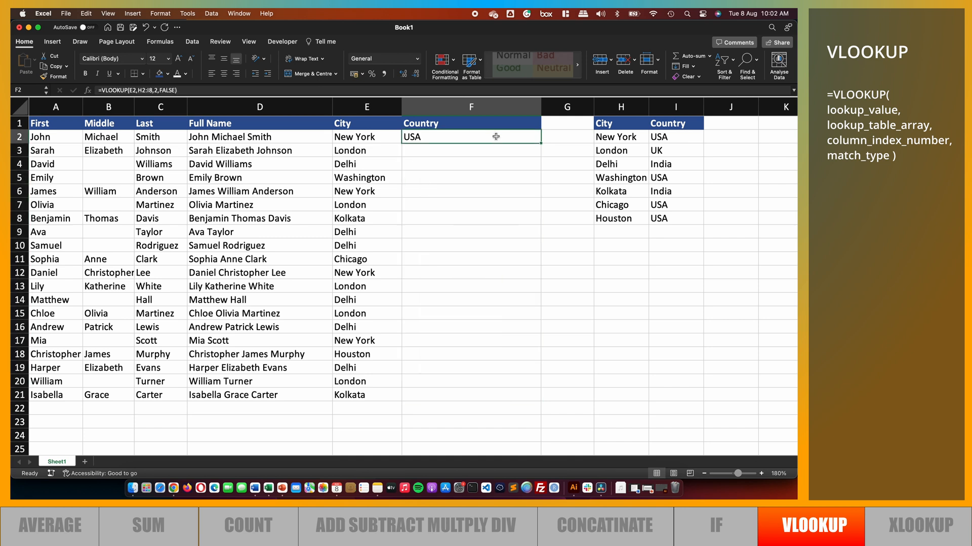
Make F2's table array absolute as $H$2:$I$8 and fill the corrected VLOOKUP formula down to F21
left_click(141, 90)
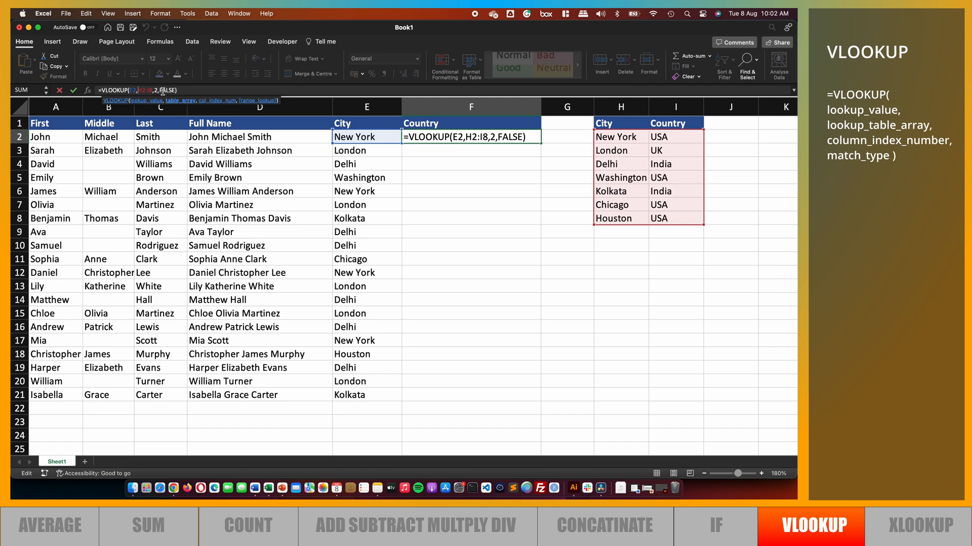
type("$H")
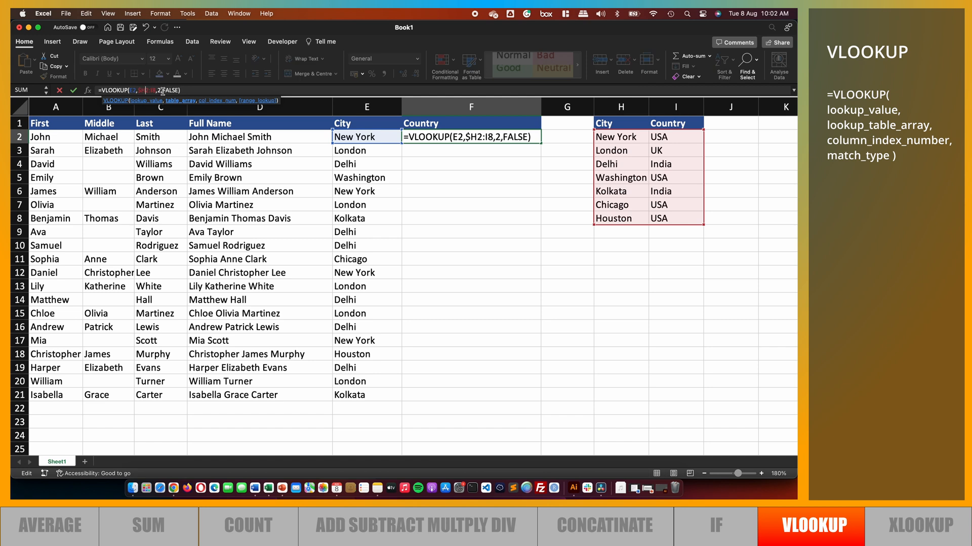
type("$2:")
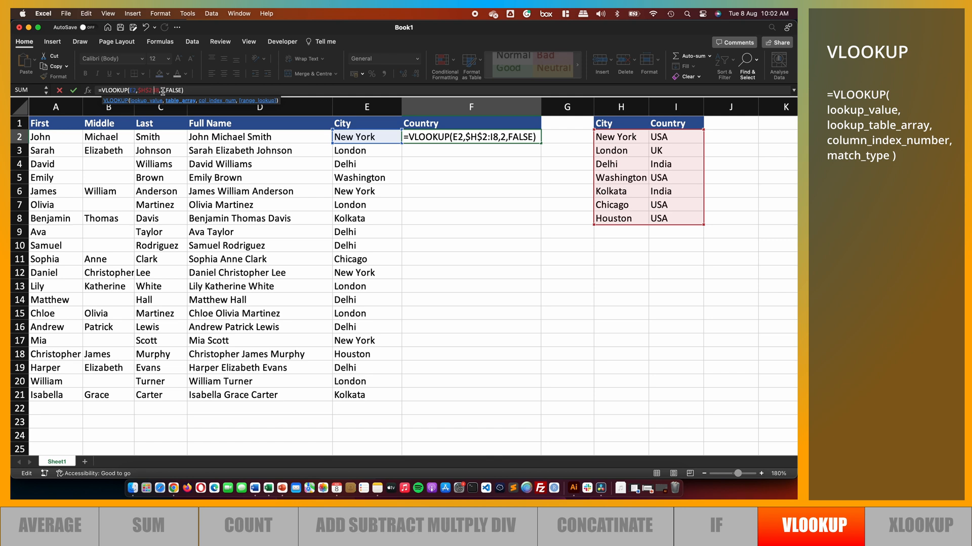
type("$I$")
left_click(202, 90)
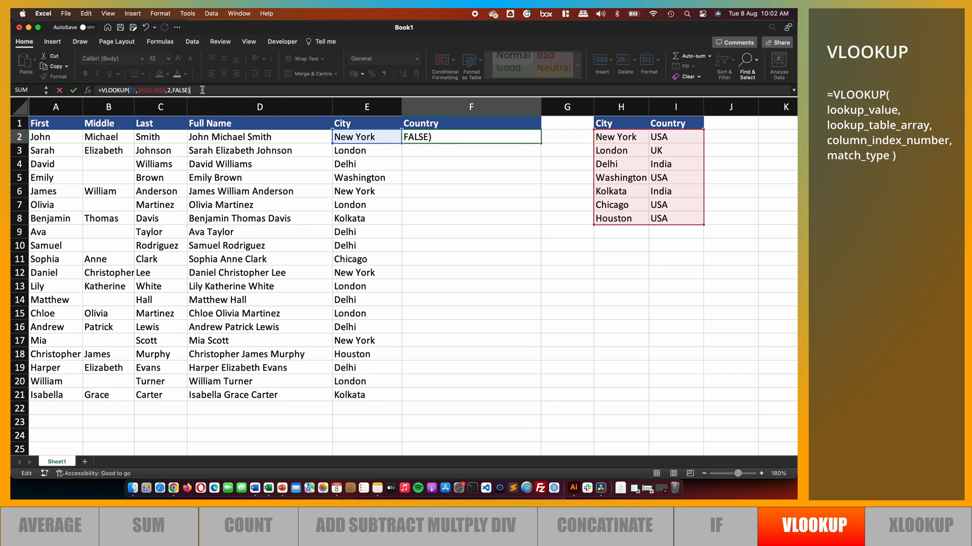
key("Return")
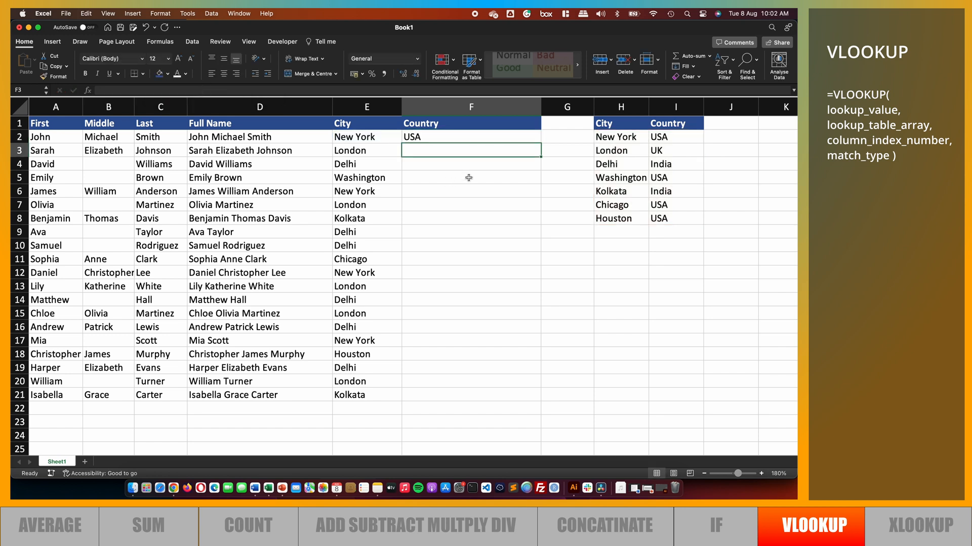
left_click(506, 134)
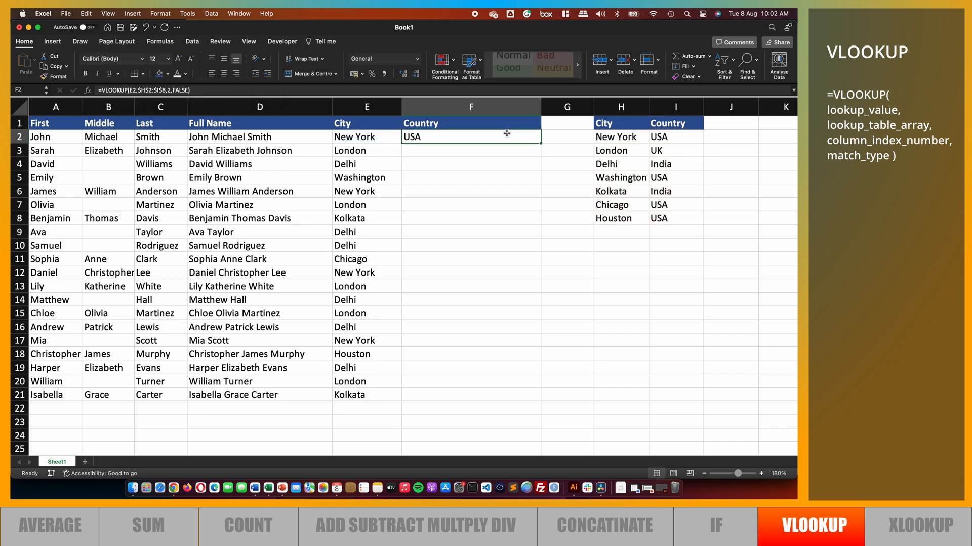
double_click(542, 143)
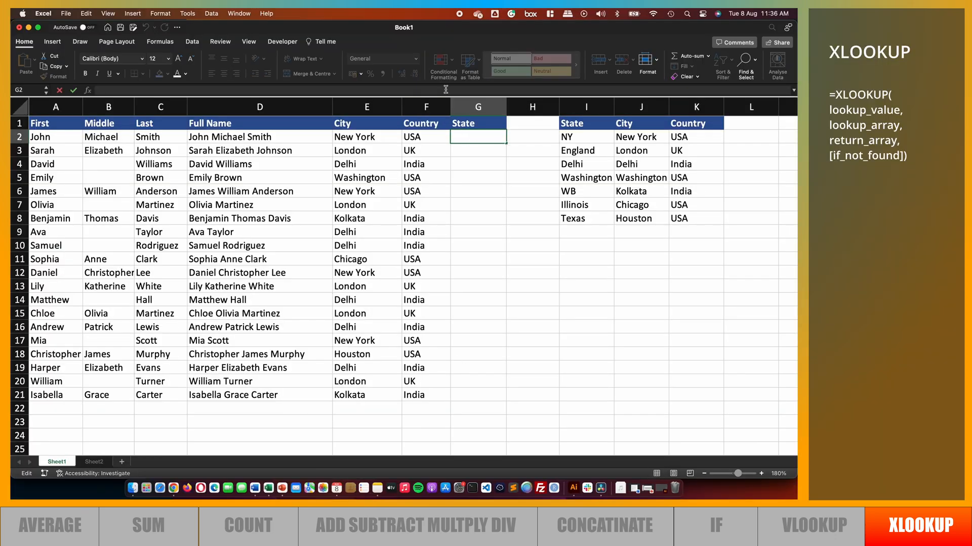
Enter an XLOOKUP in G2 finding E2 in $J$1:$J$8 and returning from $I$1:$I$8, then fill it down to G21
type("=XLOOK")
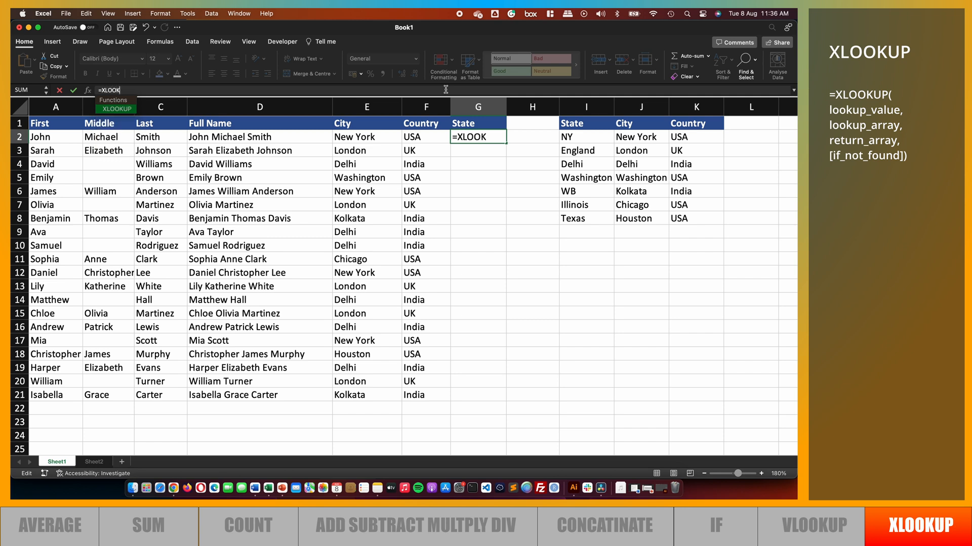
double_click(117, 109)
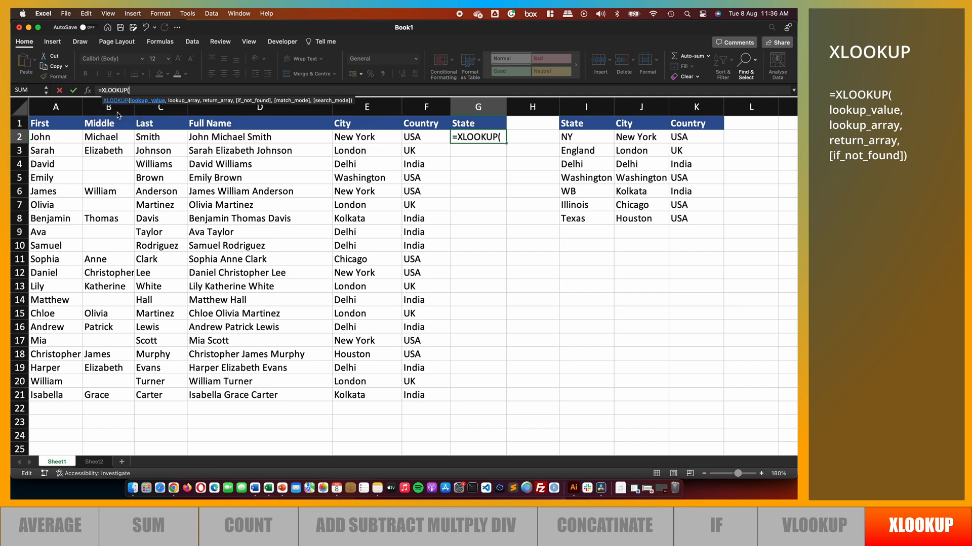
left_click(384, 136)
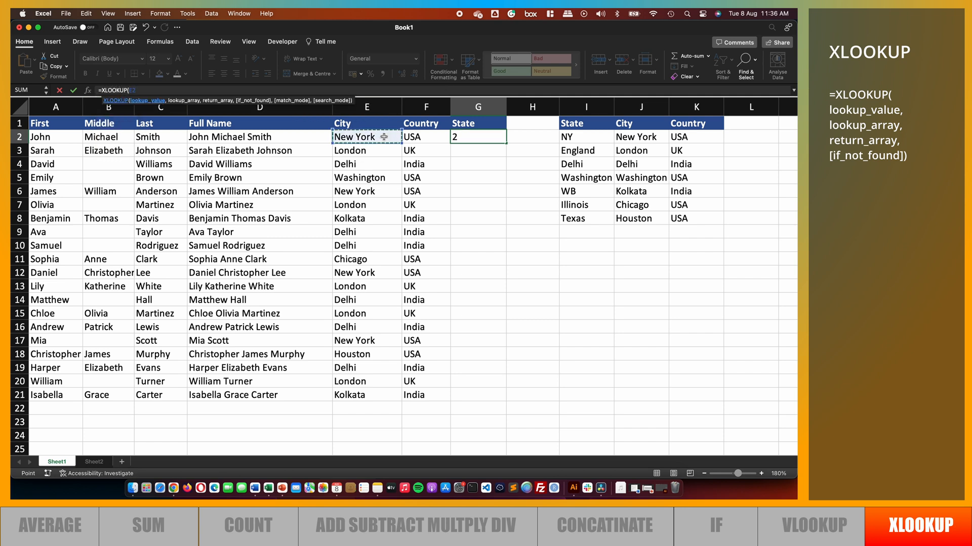
type(",")
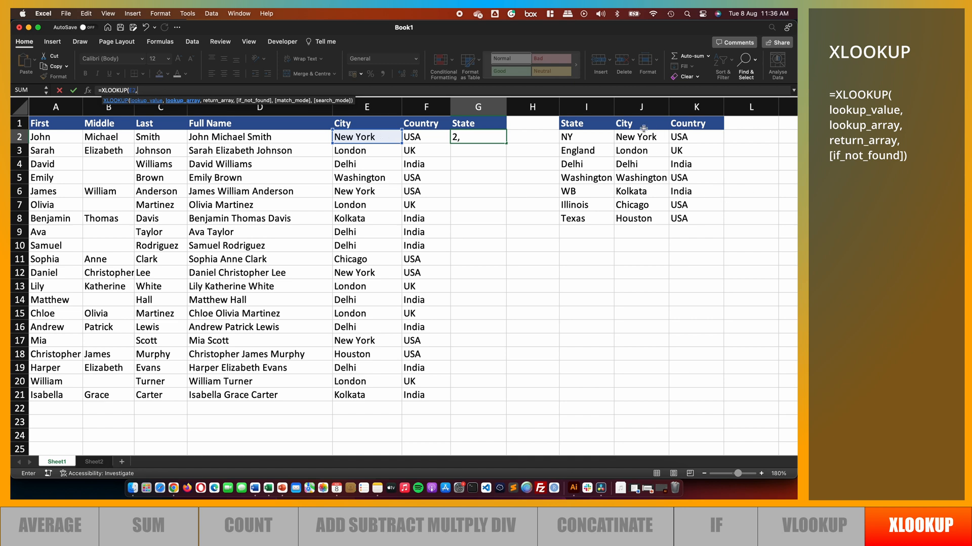
left_click_drag(640, 126, 631, 216)
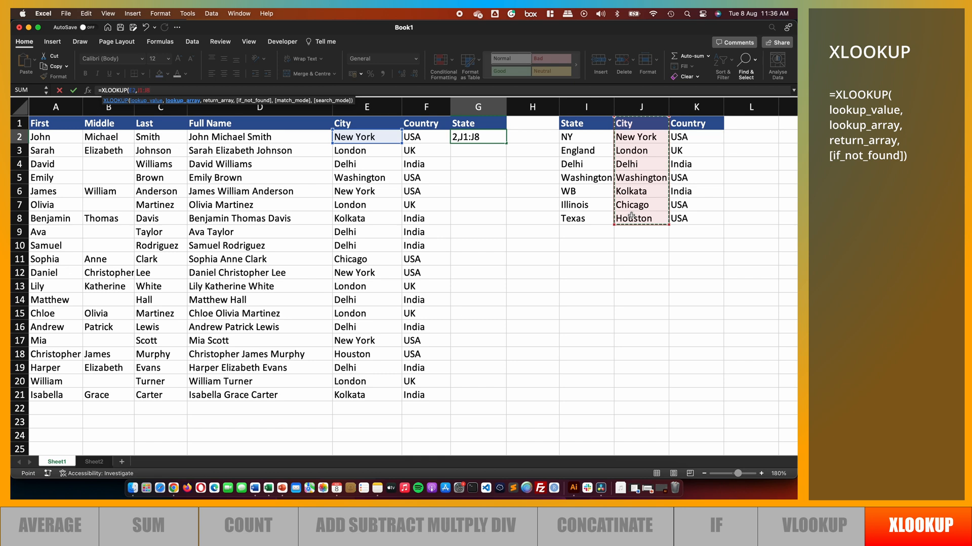
key("F4")
type(",")
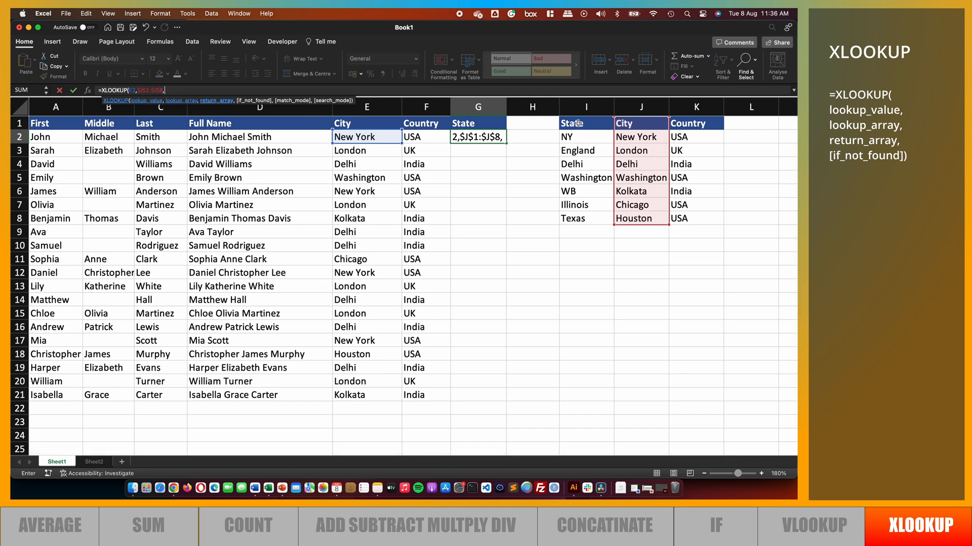
left_click_drag(578, 123, 569, 217)
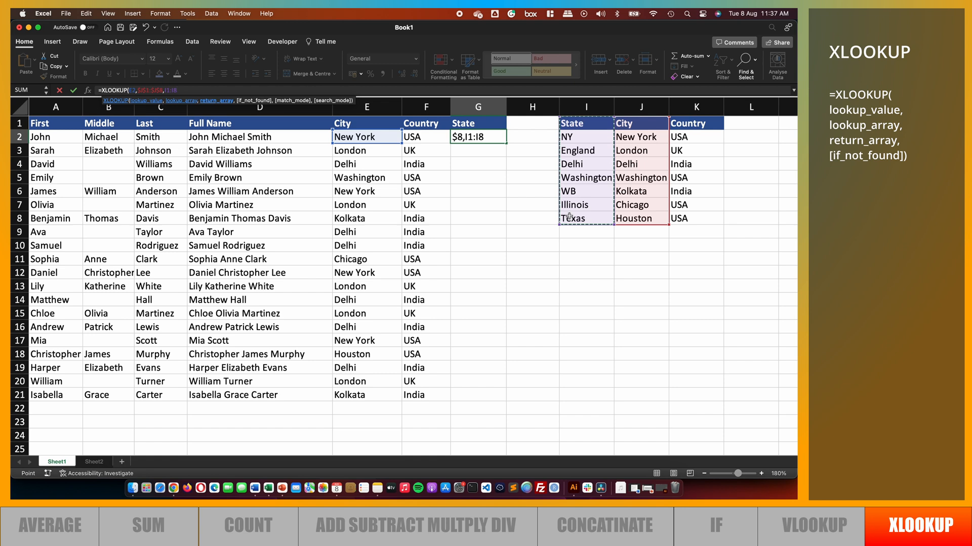
key("F4")
type(")")
key("Return")
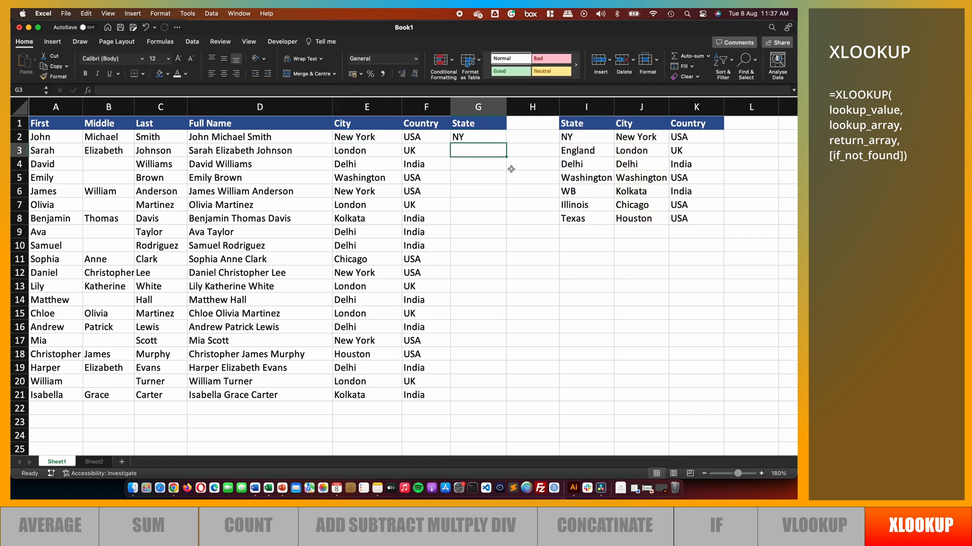
left_click(487, 137)
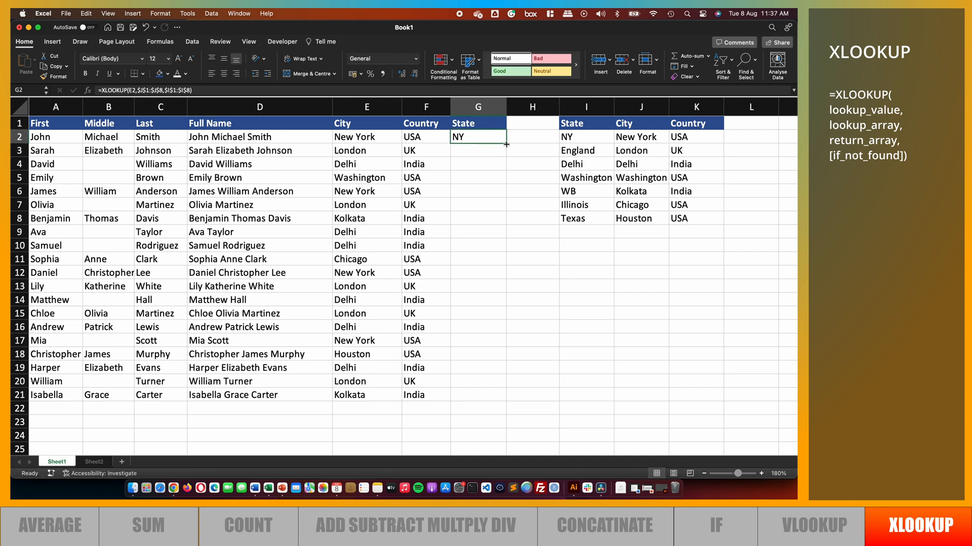
double_click(506, 145)
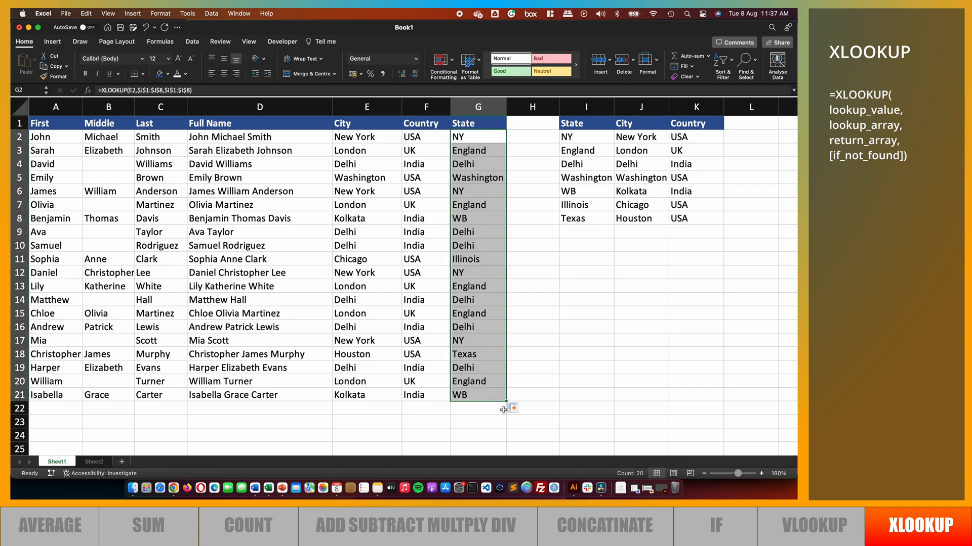